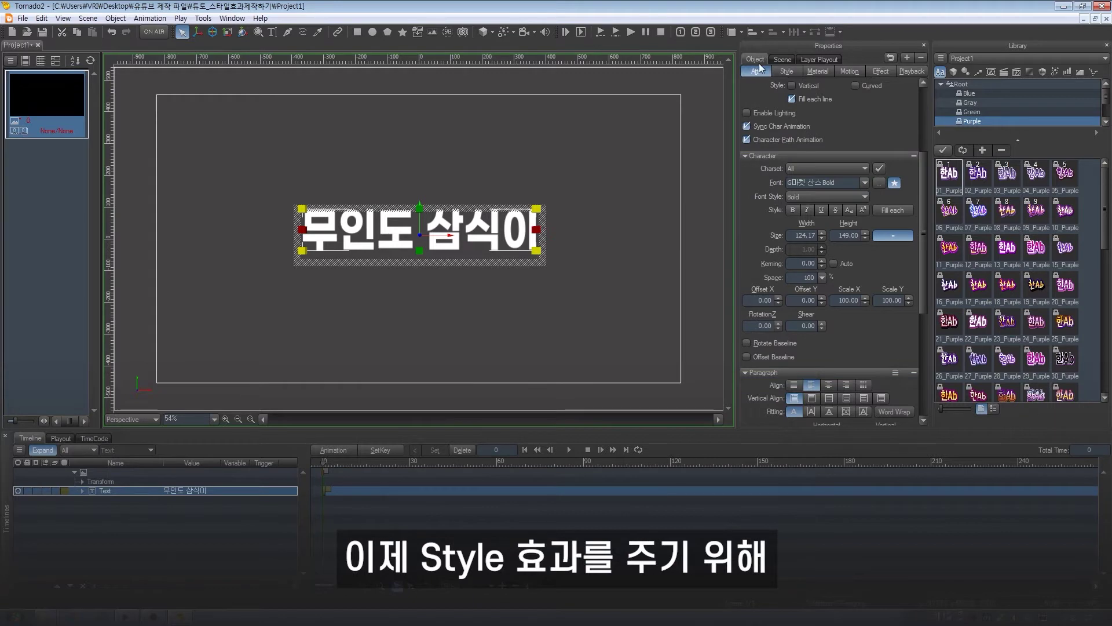
Enable a gradation fill on the Face style of the text 무인도 삼식이
{"action": "left_click", "coordinate": [797, 71]}
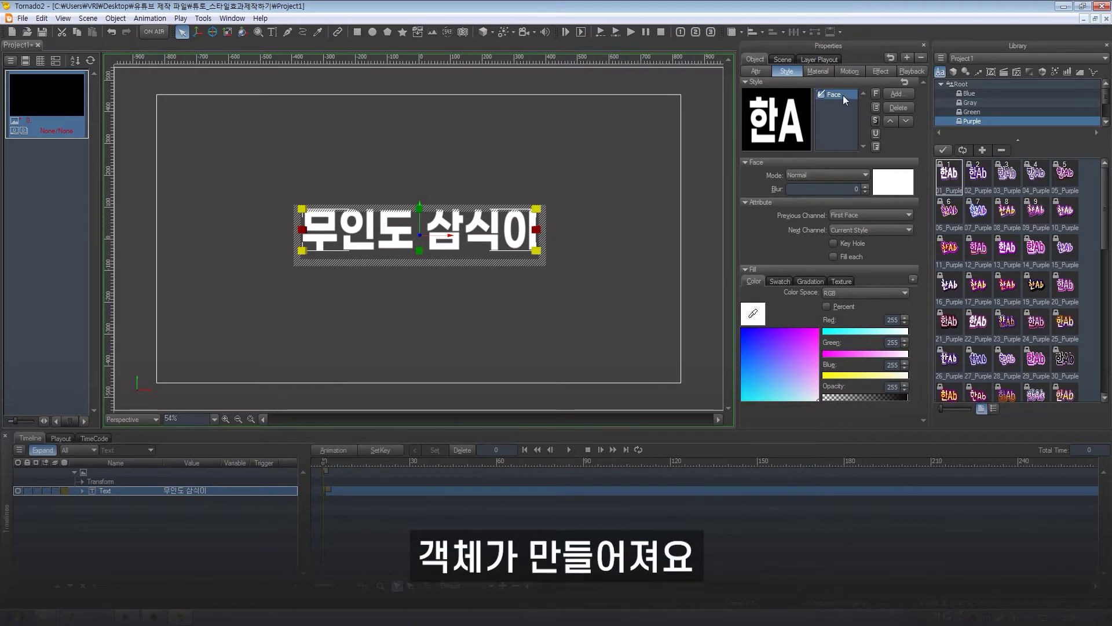
{"action": "left_click", "coordinate": [810, 281]}
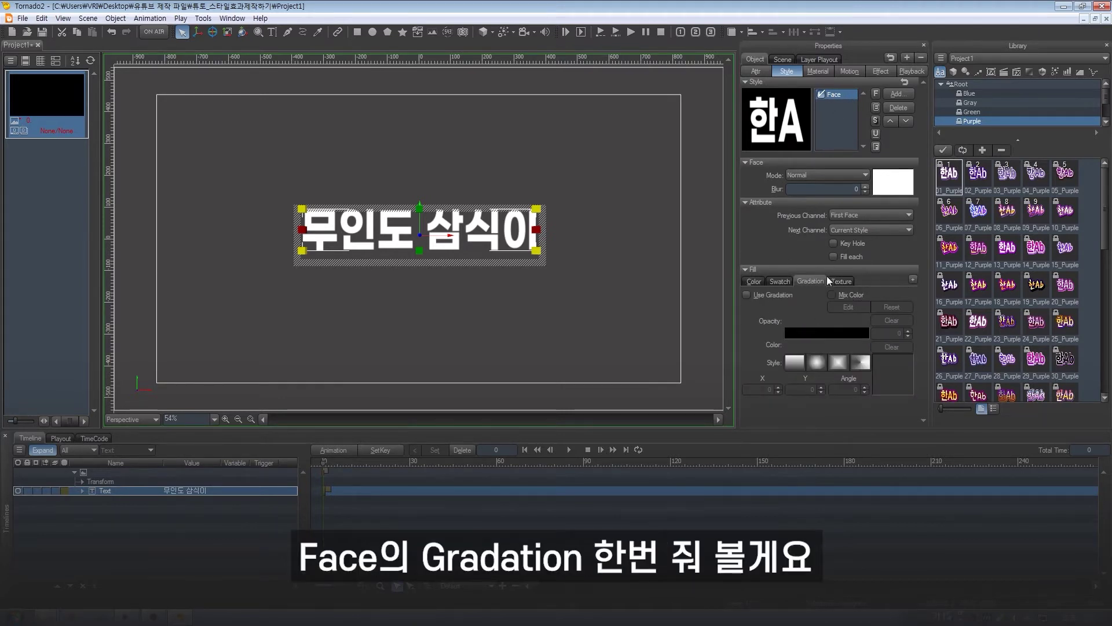
{"action": "left_click", "coordinate": [763, 297]}
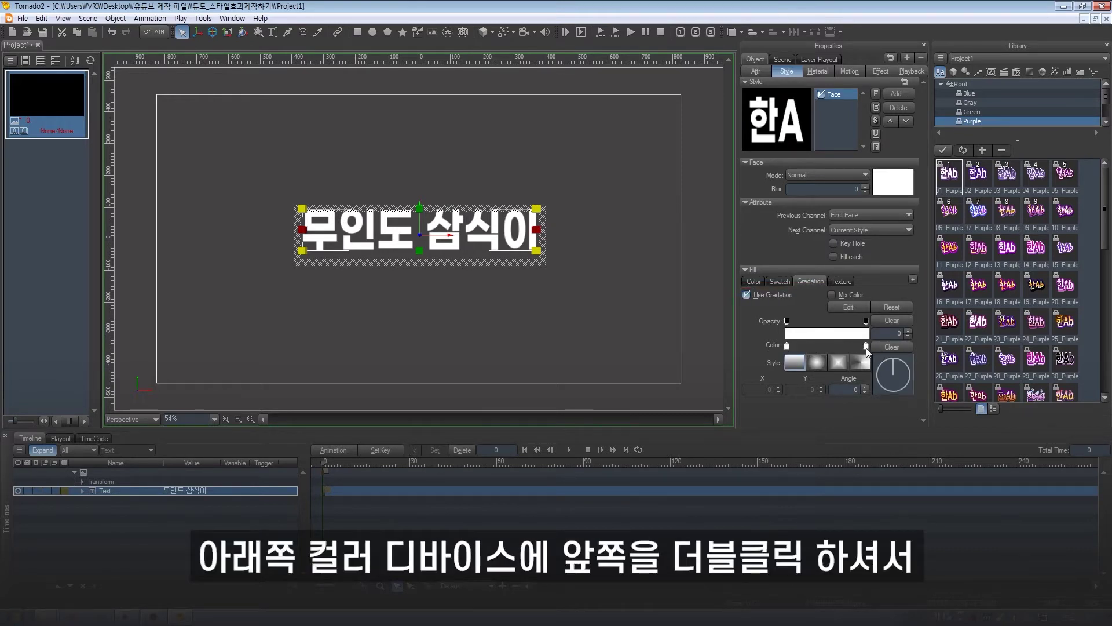
Set the starting colour of the Face gradation to a light blue with blue at 255
{"action": "double_click", "coordinate": [786, 346]}
{"action": "left_click_drag", "start_coordinate": [753, 264], "coordinate": [701, 265]}
{"action": "left_click", "coordinate": [720, 278]}
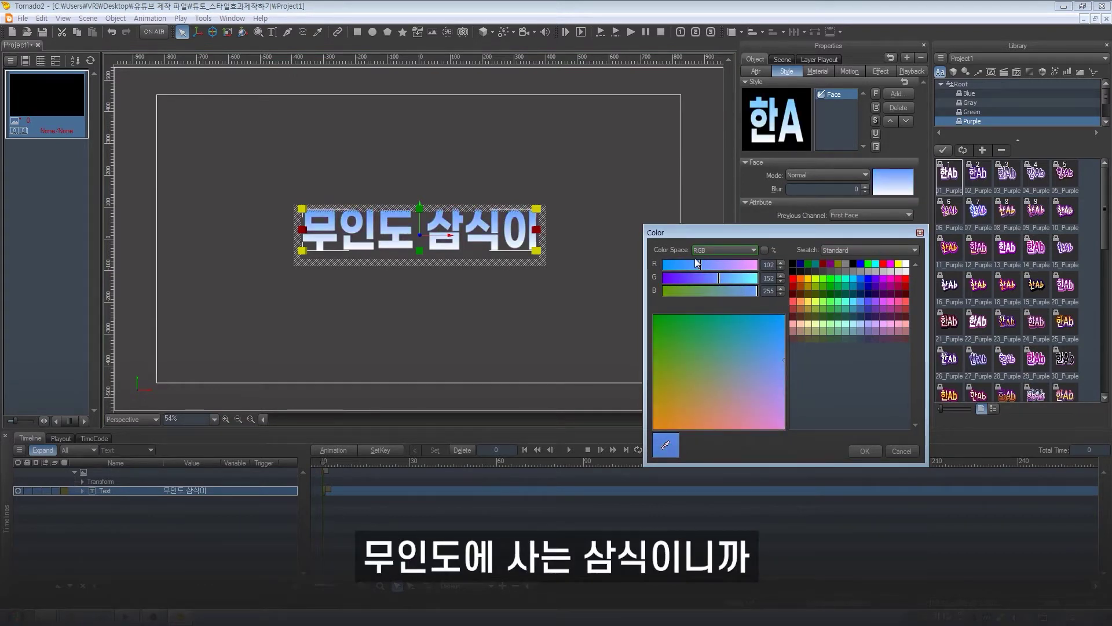
{"action": "left_click", "coordinate": [702, 265]}
{"action": "left_click", "coordinate": [728, 278]}
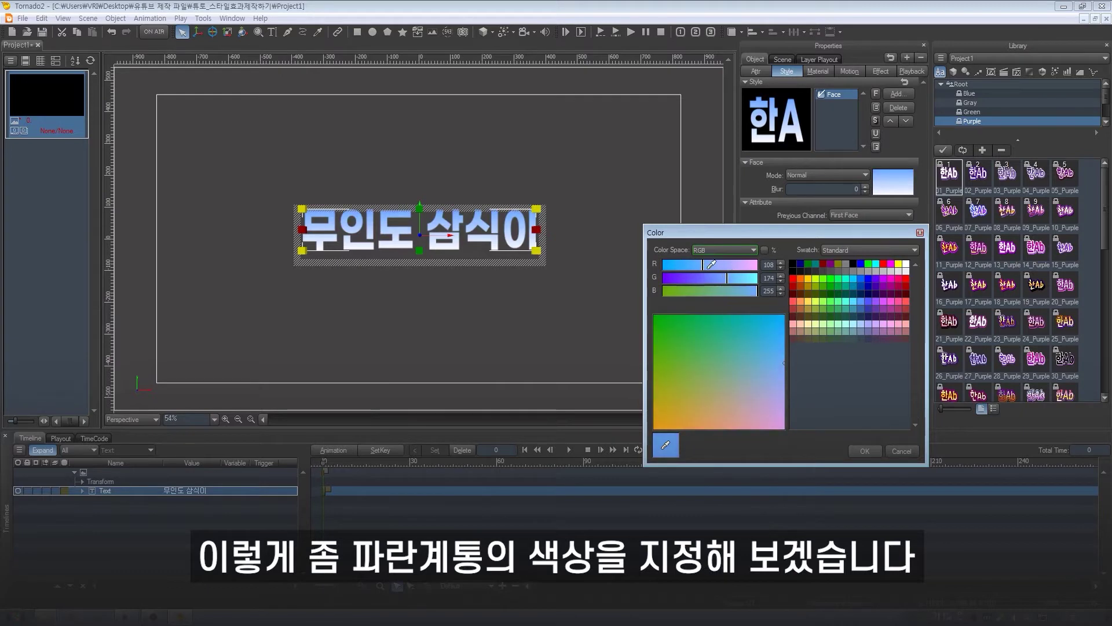
{"action": "left_click_drag", "start_coordinate": [708, 265], "coordinate": [701, 265]}
{"action": "left_click", "coordinate": [864, 450]}
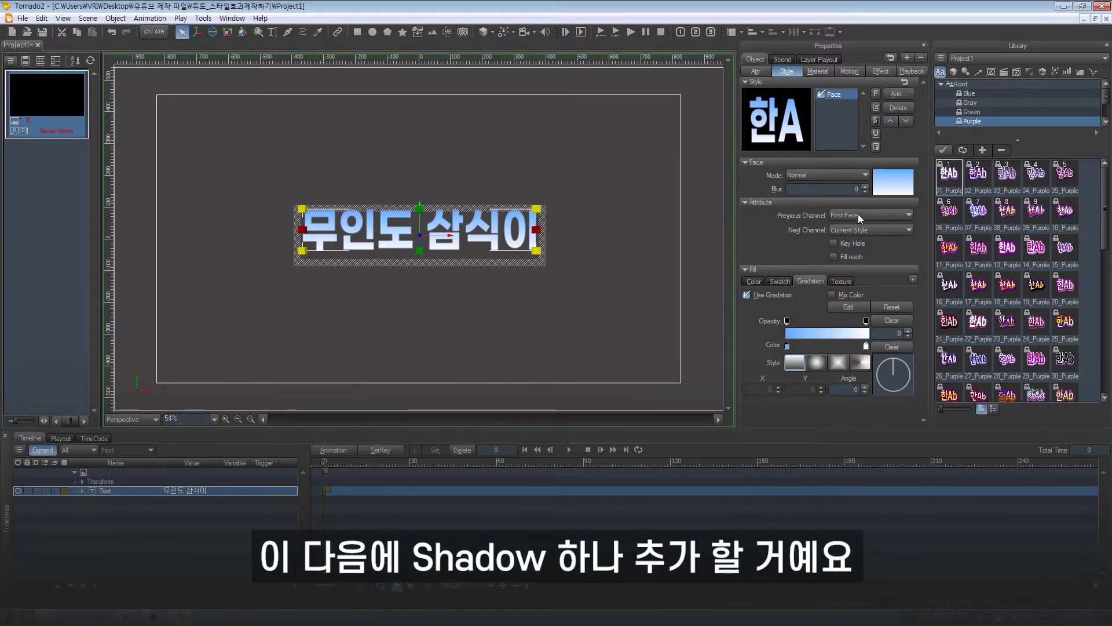
Add a Shadow to the text style and fill it with a dark navy, RGB 39, 47, 70
{"action": "left_click", "coordinate": [876, 121]}
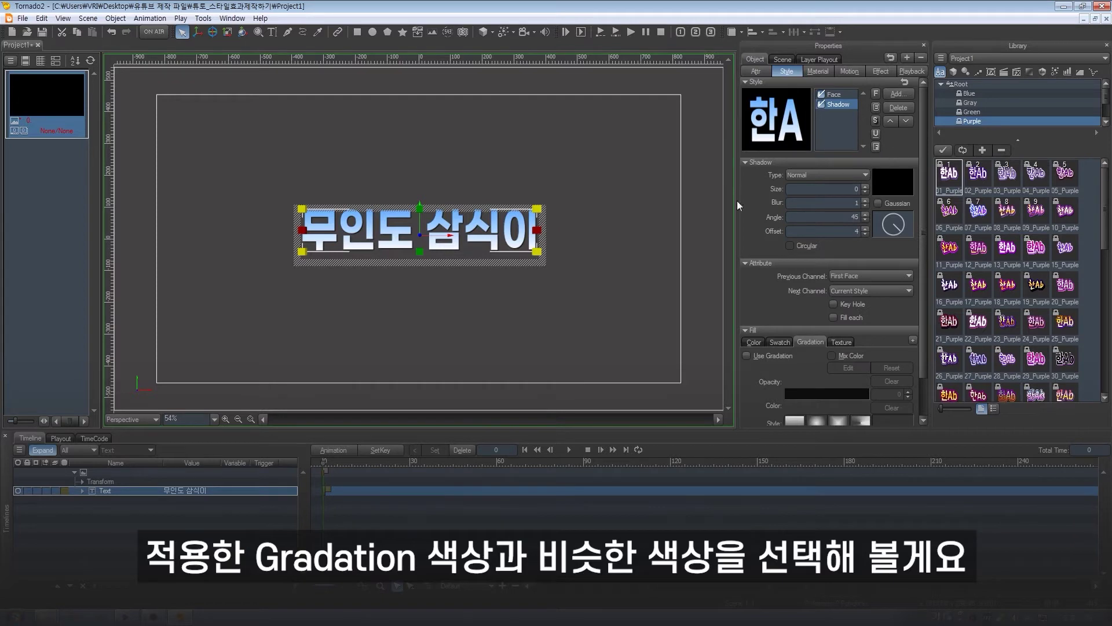
{"action": "left_click", "coordinate": [885, 183]}
{"action": "left_click_drag", "start_coordinate": [395, 206], "coordinate": [361, 213]}
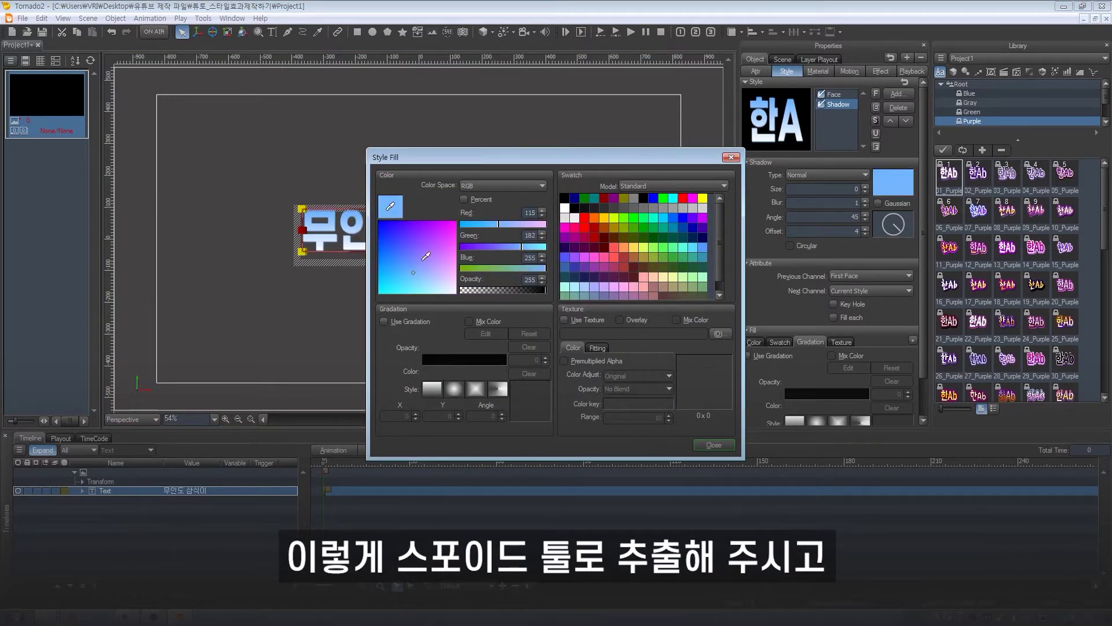
{"action": "left_click_drag", "start_coordinate": [496, 225], "coordinate": [499, 264]}
{"action": "left_click_drag", "start_coordinate": [476, 224], "coordinate": [483, 268]}
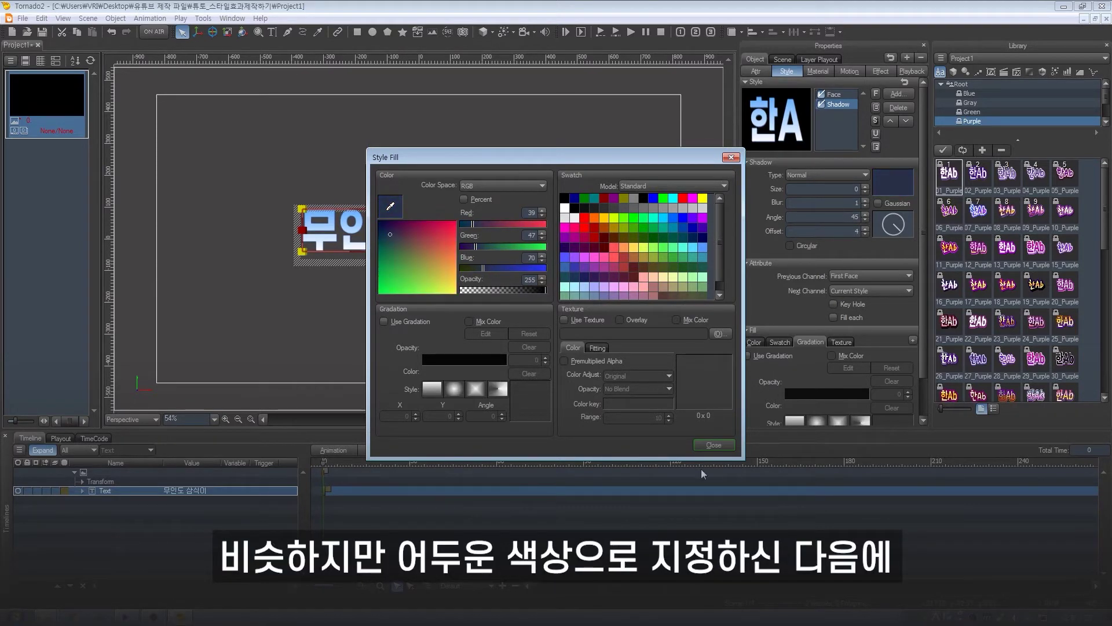
{"action": "left_click", "coordinate": [713, 445]}
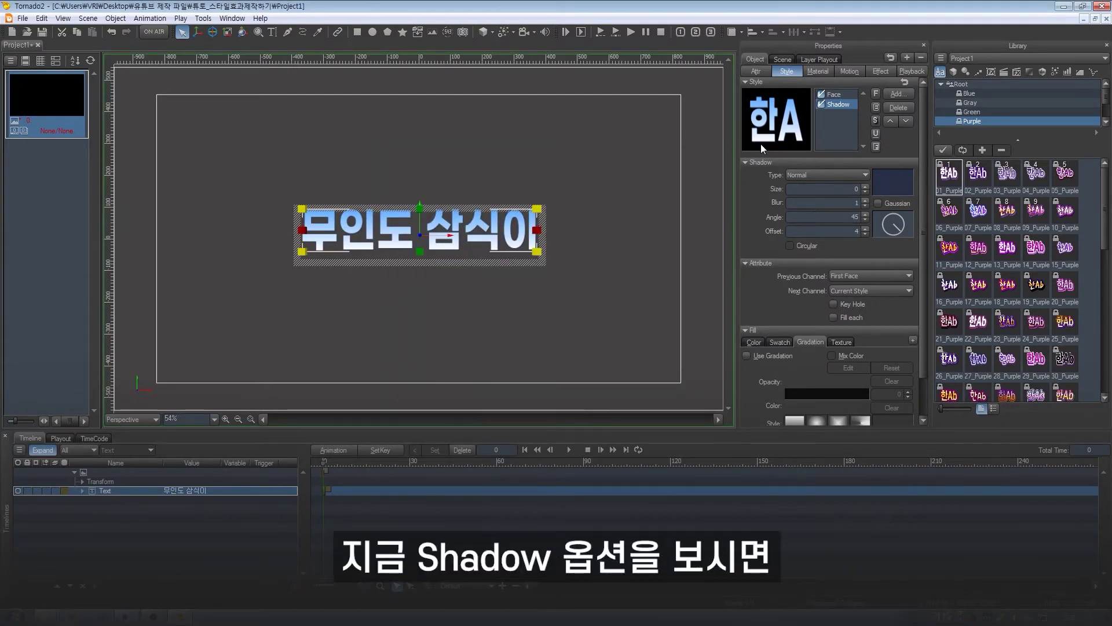
Change the shadow type to Extrude and set its offset to 14
{"action": "left_click", "coordinate": [821, 173]}
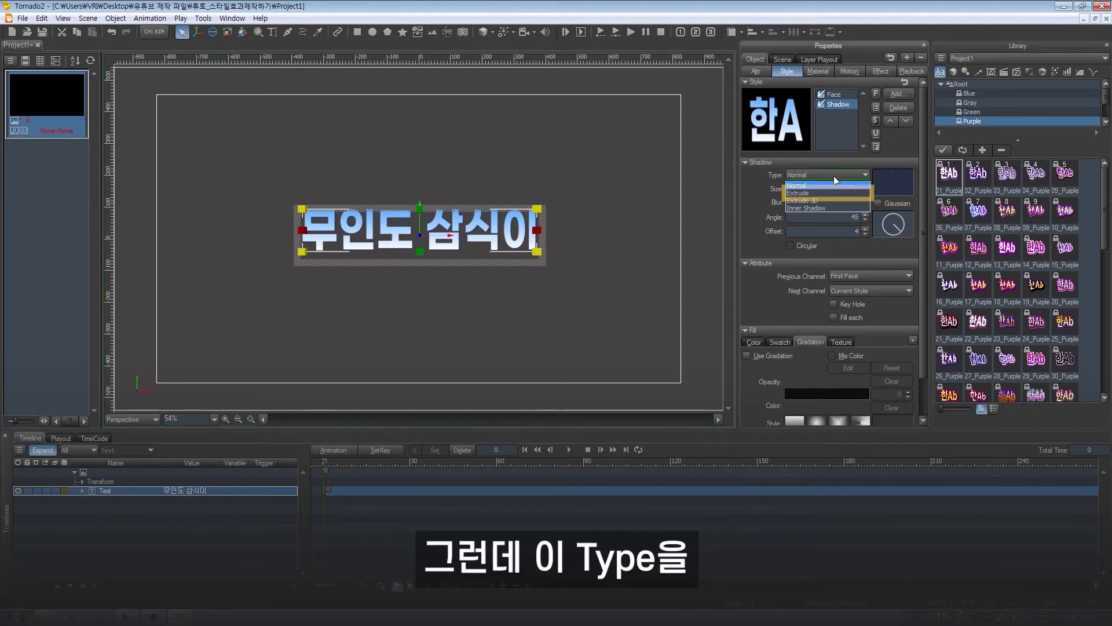
{"action": "left_click", "coordinate": [840, 194]}
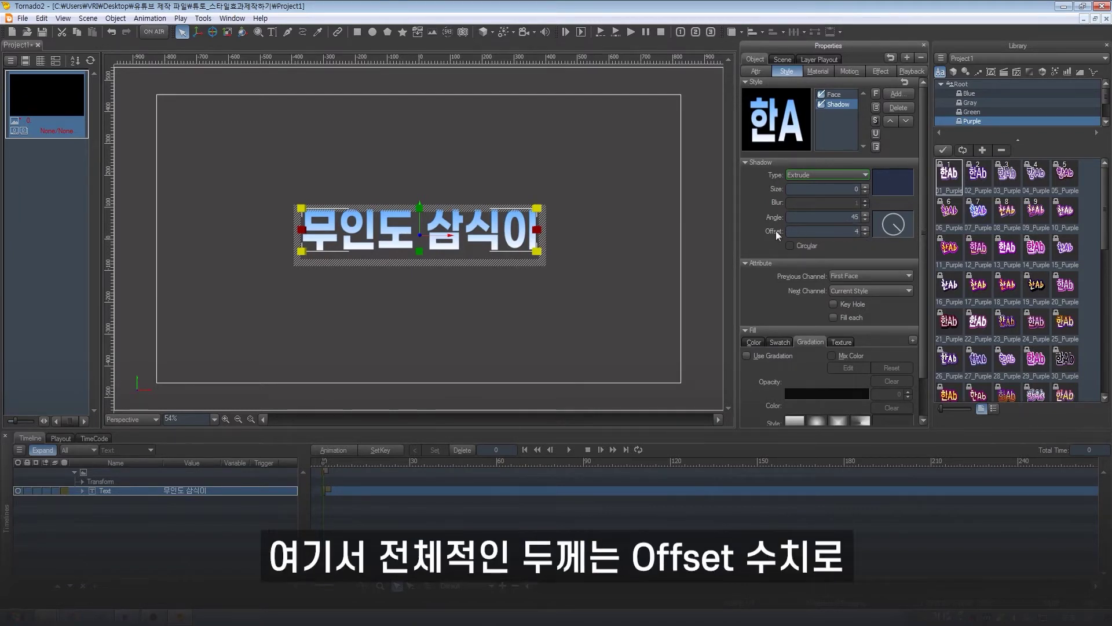
{"action": "left_click_drag", "start_coordinate": [865, 232], "coordinate": [867, 231]}
{"action": "scroll", "coordinate": [568, 226], "scroll_direction": "up", "scroll_amount": 5}
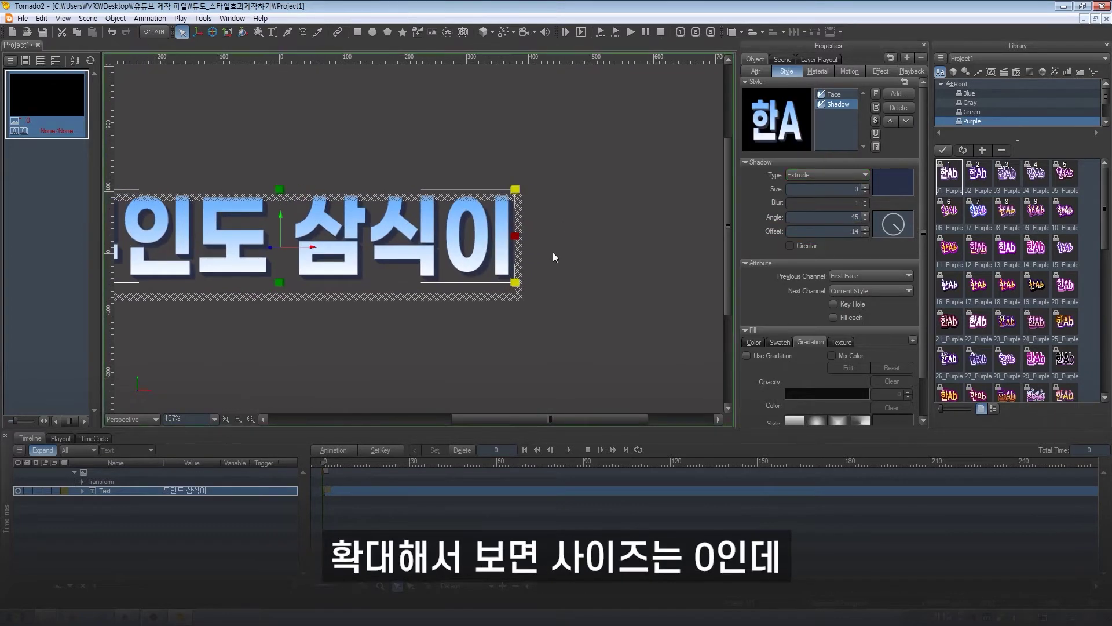
{"action": "scroll", "coordinate": [541, 232], "scroll_direction": "up", "scroll_amount": 3}
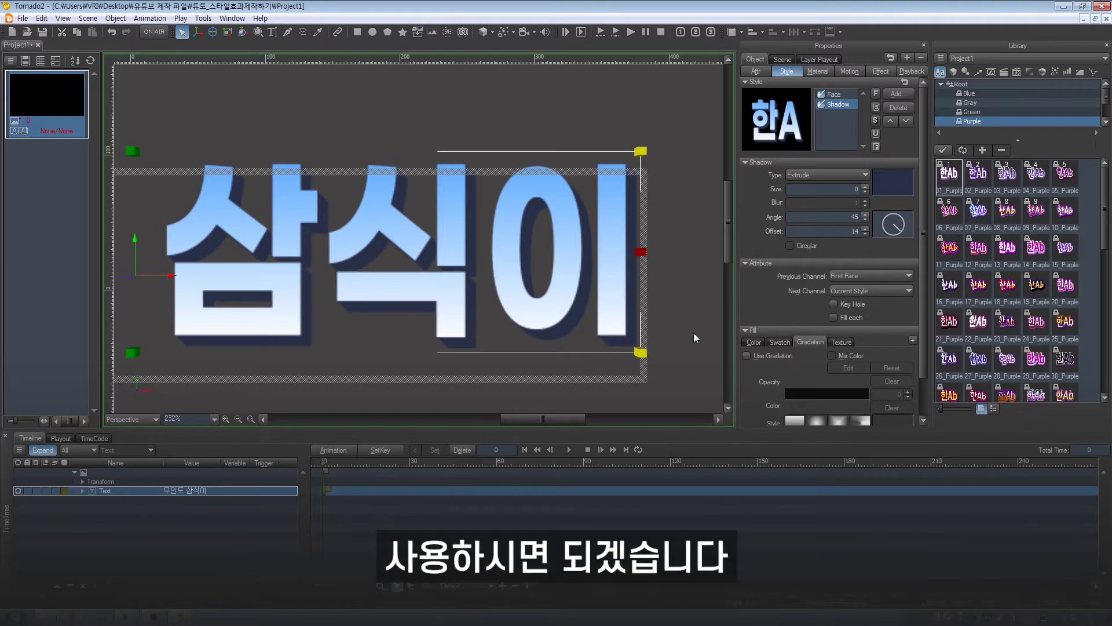
{"action": "scroll", "coordinate": [668, 319], "scroll_direction": "down", "scroll_amount": 1}
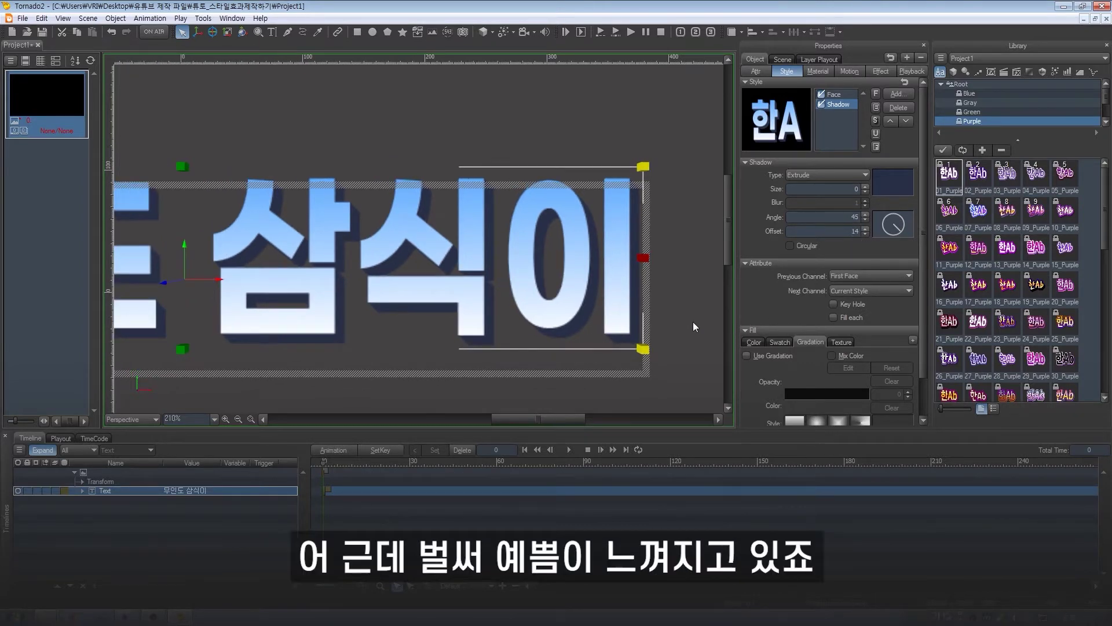
Add a second Shadow to the text style and move it above the extruded shadow in the style order
{"action": "left_click", "coordinate": [692, 322]}
{"action": "key", "text": "ctrl+0"}
{"action": "scroll", "coordinate": [492, 244], "scroll_direction": "up", "scroll_amount": 5}
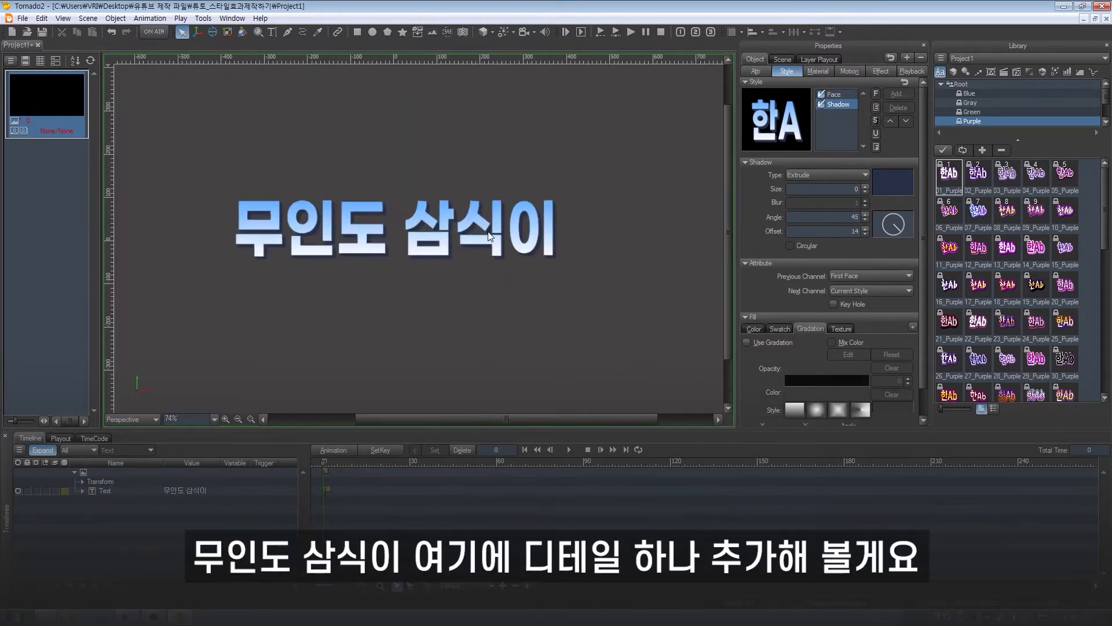
{"action": "scroll", "coordinate": [536, 251], "scroll_direction": "up", "scroll_amount": 1}
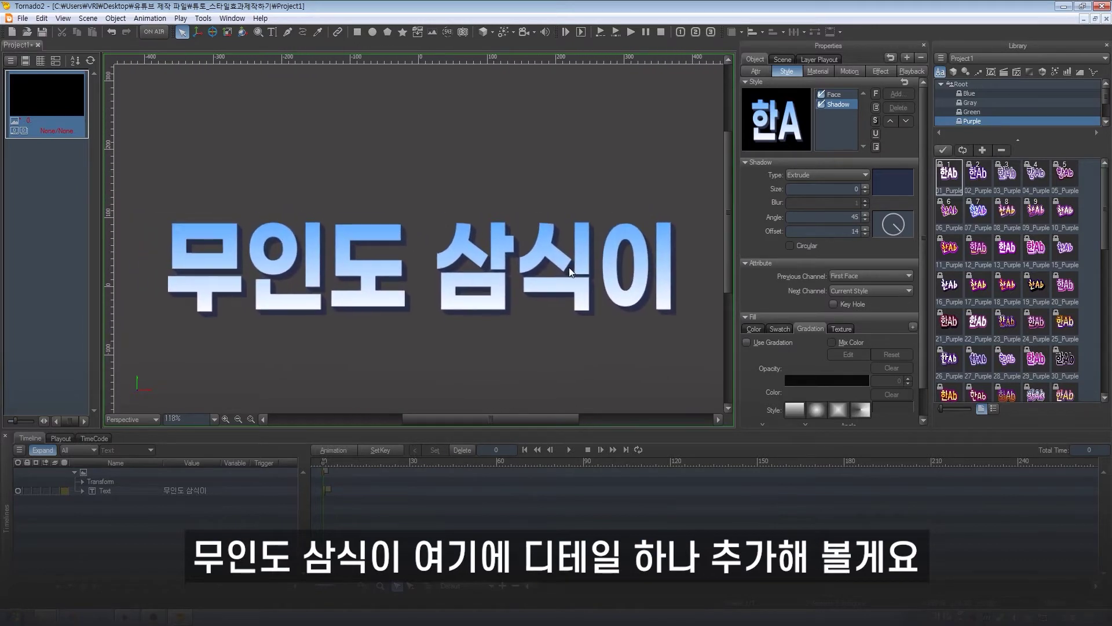
{"action": "left_click", "coordinate": [555, 256]}
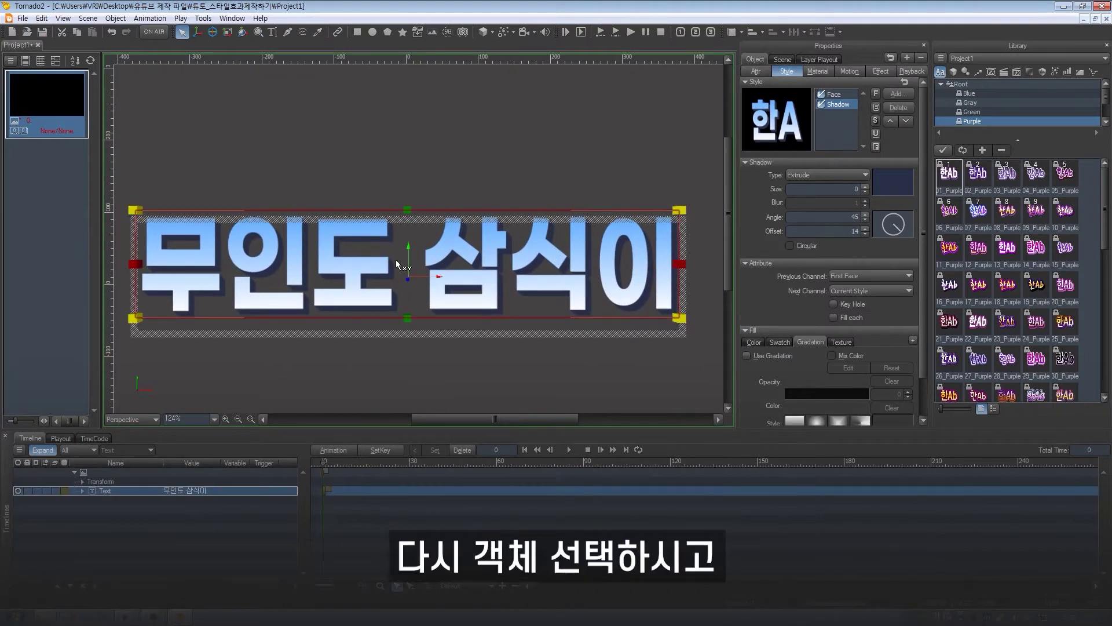
{"action": "left_click", "coordinate": [876, 121]}
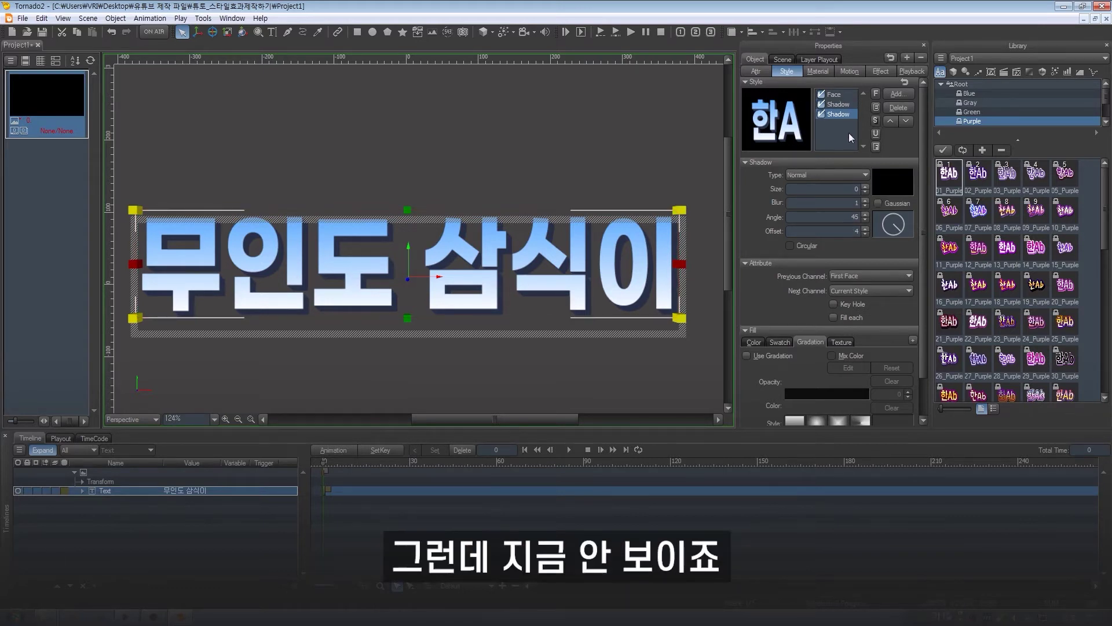
{"action": "left_click", "coordinate": [891, 122]}
Change the second shadow's type to Inner Shadow and set its size to 1
{"action": "left_click", "coordinate": [809, 174]}
{"action": "left_click", "coordinate": [810, 212]}
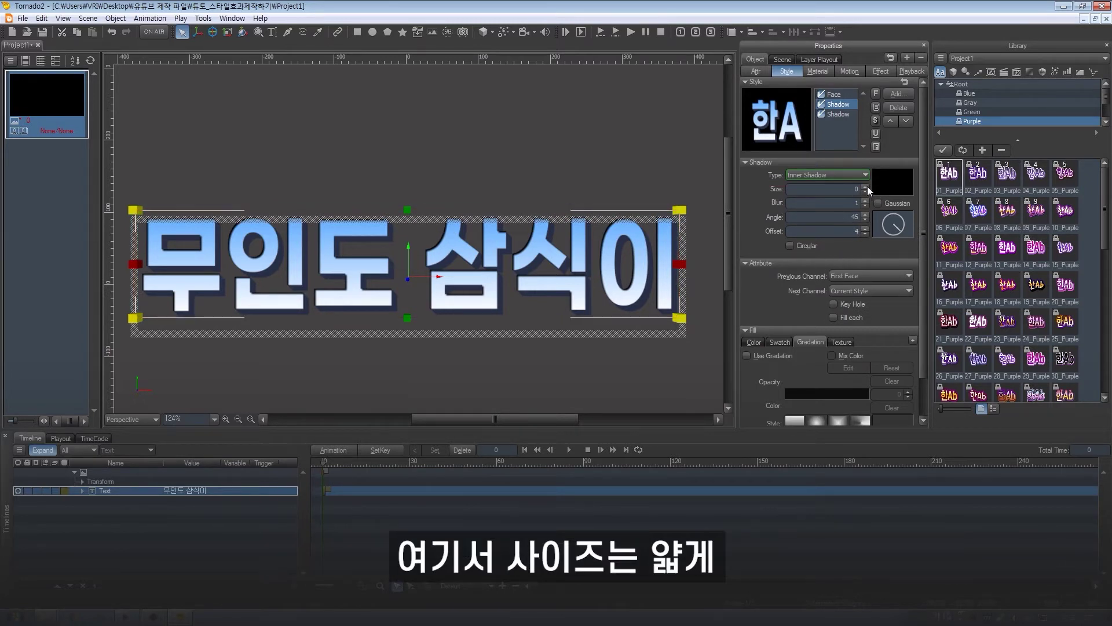
{"action": "left_click", "coordinate": [866, 186]}
{"action": "left_click", "coordinate": [867, 190]}
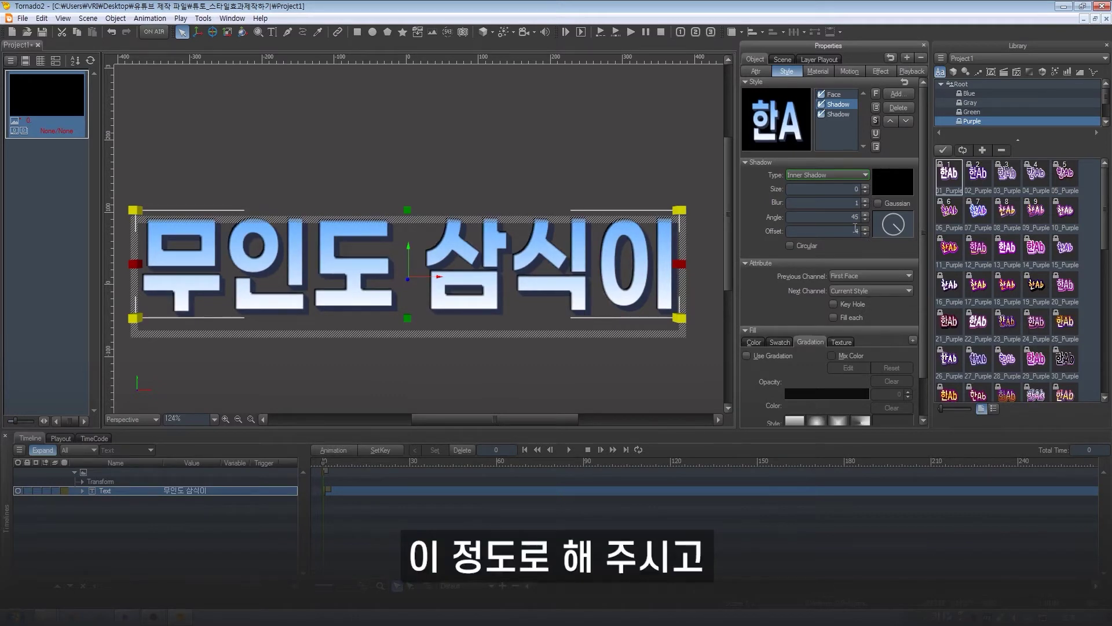
{"action": "left_click", "coordinate": [866, 186]}
Colour the inner shadow bright cyan, RGB 0, 244, 255
{"action": "scroll", "coordinate": [840, 232], "scroll_direction": "down", "scroll_amount": 3}
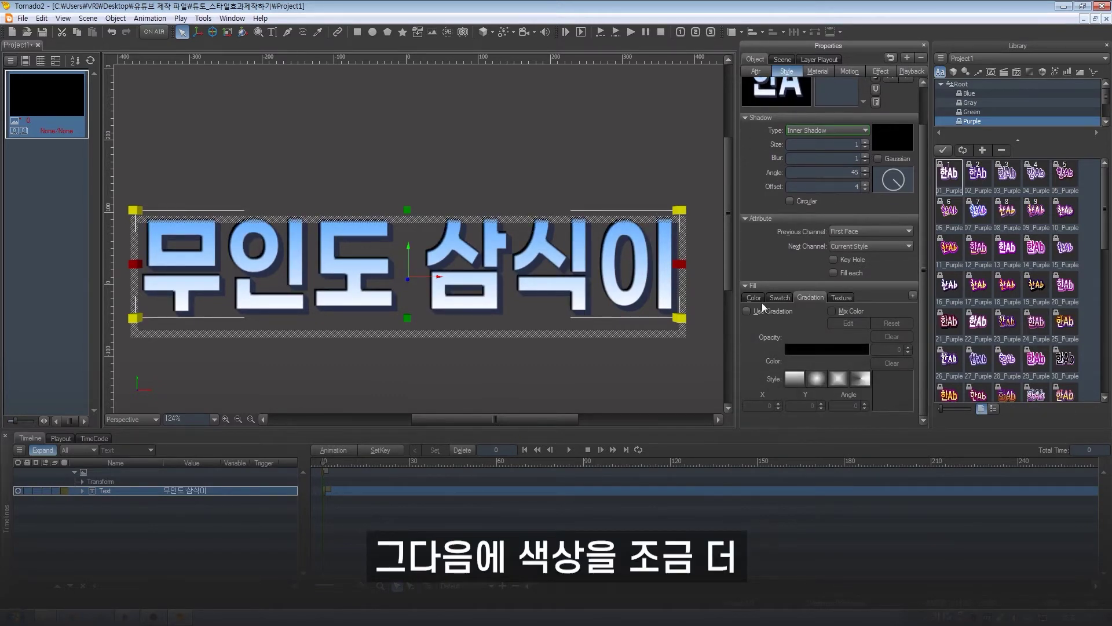
{"action": "left_click", "coordinate": [754, 297]}
{"action": "left_click_drag", "start_coordinate": [853, 391], "coordinate": [925, 385]}
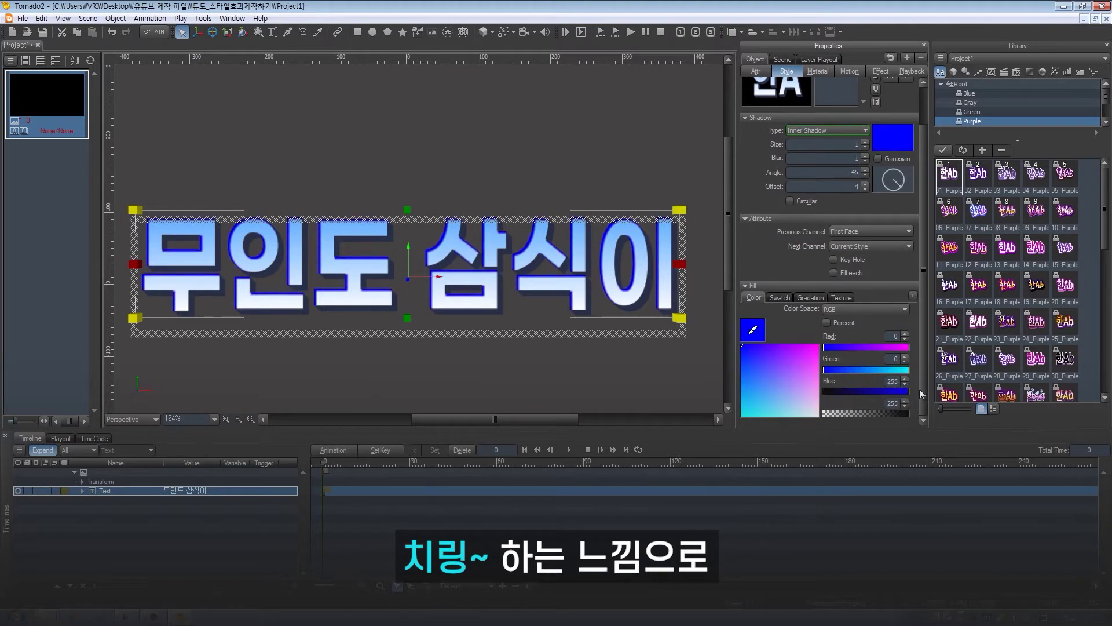
{"action": "left_click_drag", "start_coordinate": [840, 370], "coordinate": [900, 370]}
{"action": "left_click_drag", "start_coordinate": [839, 346], "coordinate": [816, 341]}
{"action": "left_click", "coordinate": [906, 370]}
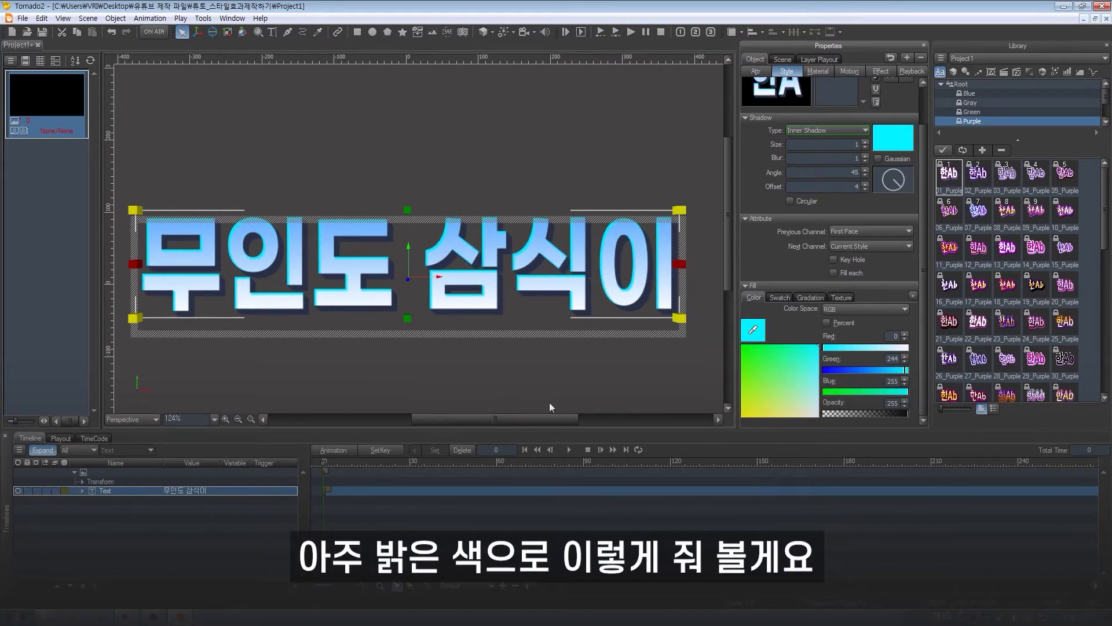
Save the finished text style to the Root folder of the style library
{"action": "scroll", "coordinate": [471, 329], "scroll_direction": "down", "scroll_amount": 4}
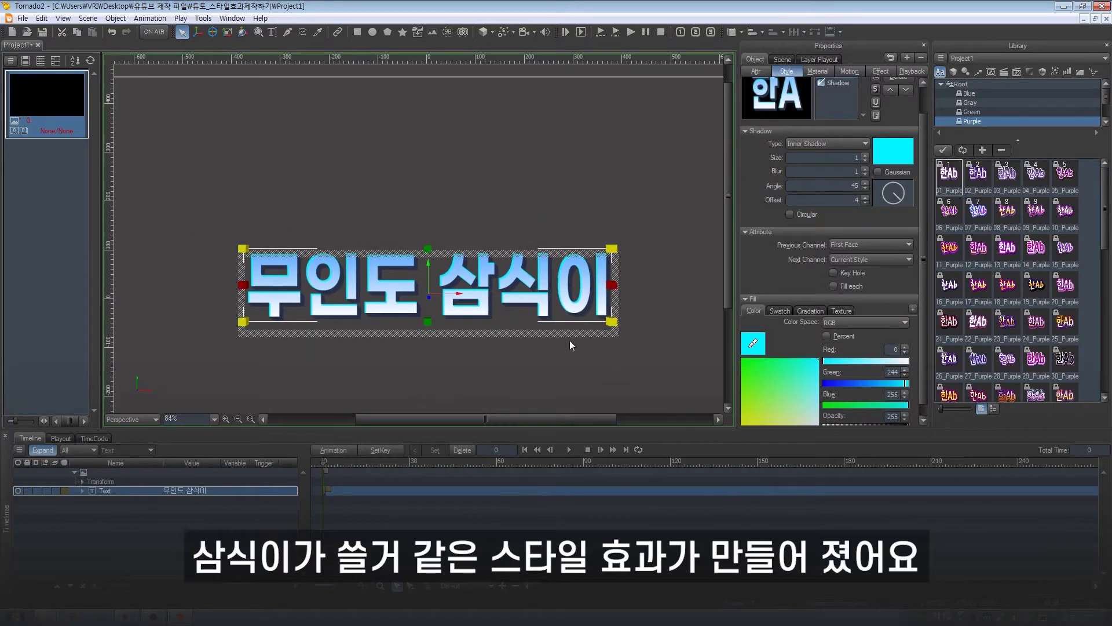
{"action": "left_click_drag", "start_coordinate": [563, 344], "coordinate": [563, 322]}
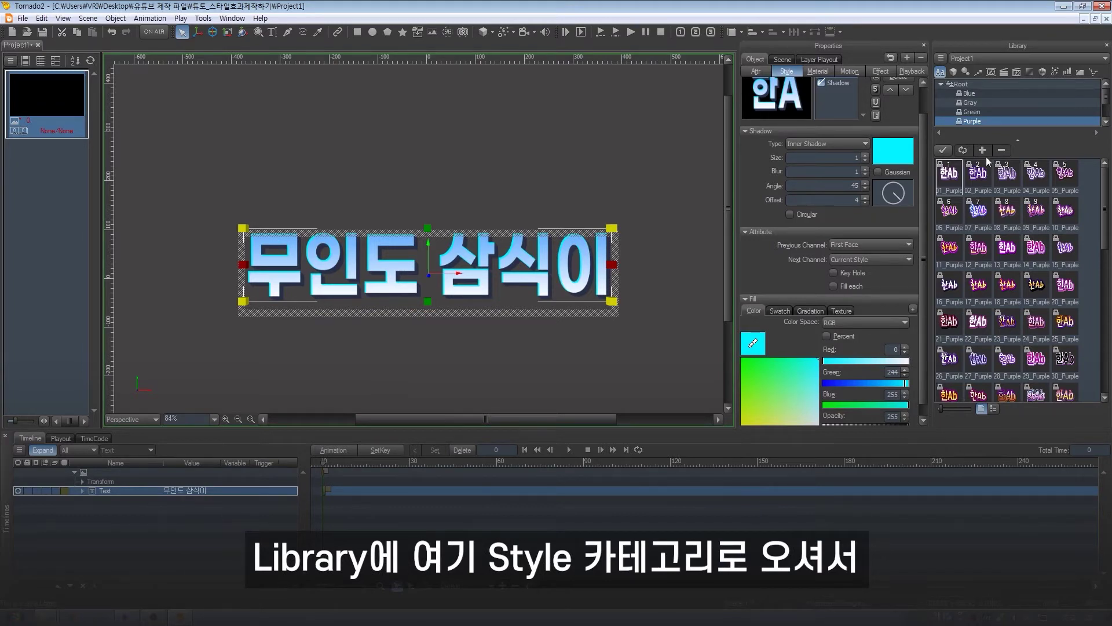
{"action": "left_click", "coordinate": [976, 86]}
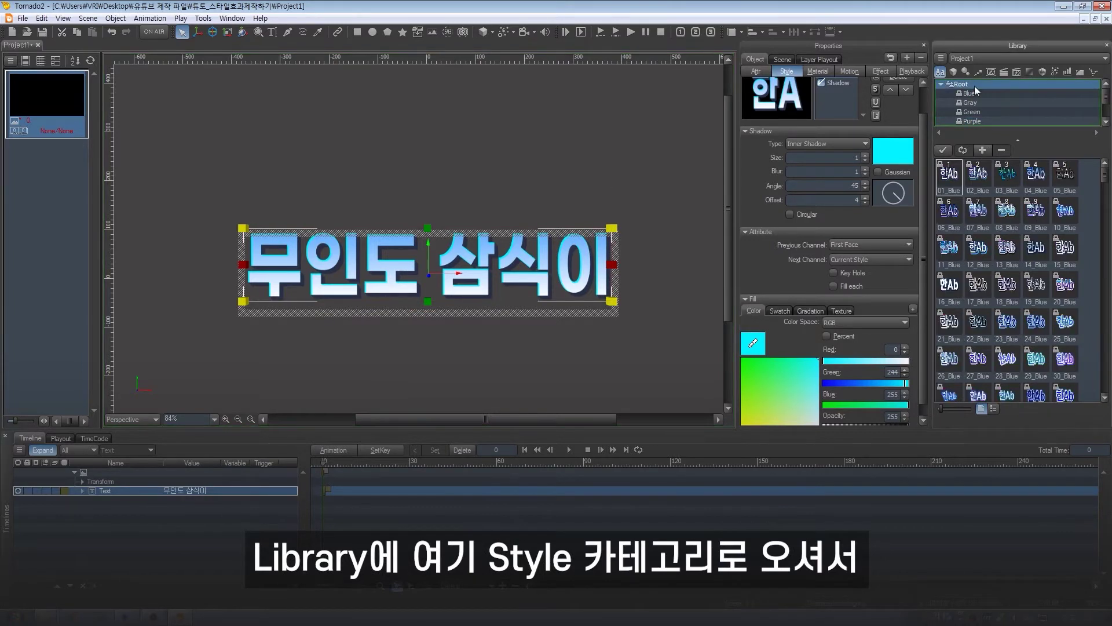
{"action": "left_click", "coordinate": [982, 151]}
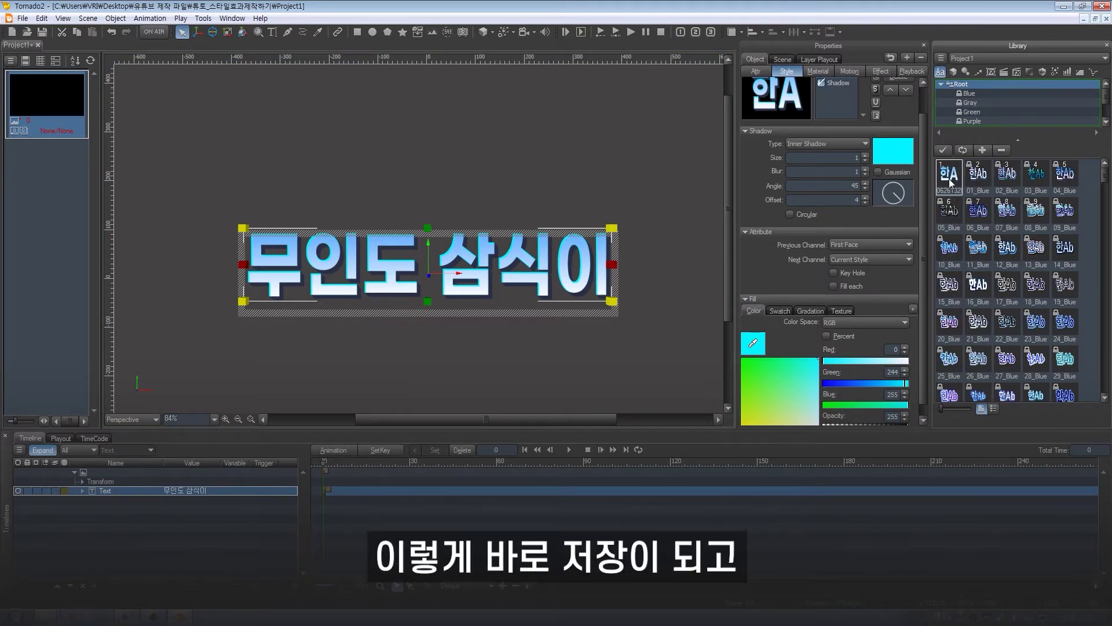
Rename the saved library style to 무인도삼식이 and enlarge the library thumbnails
{"action": "right_click", "coordinate": [950, 178]}
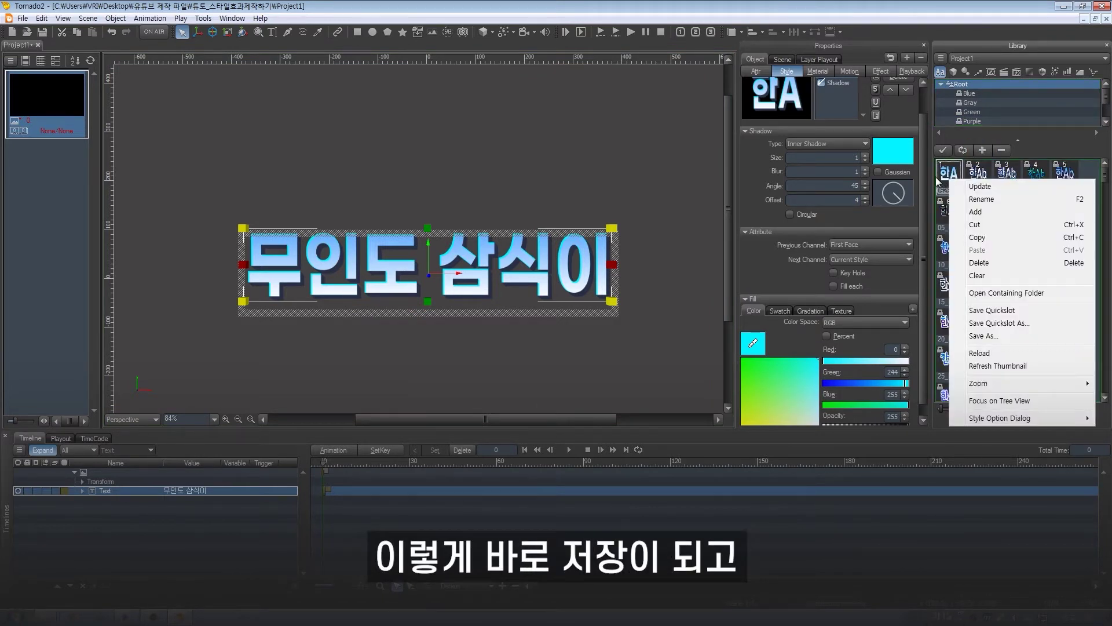
{"action": "left_click", "coordinate": [980, 200]}
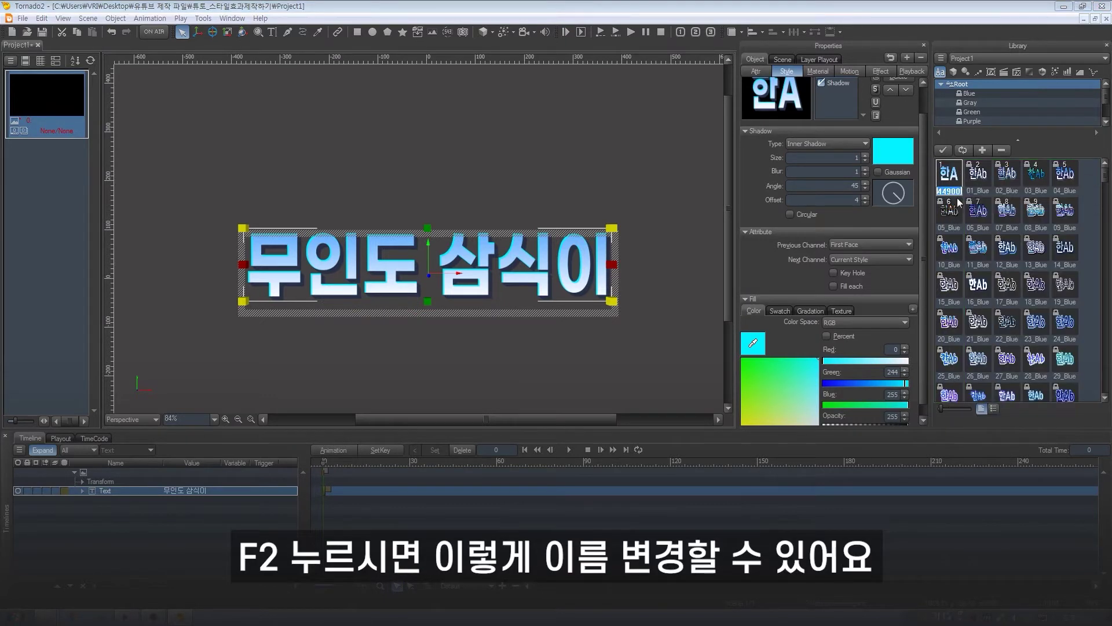
{"action": "key", "text": "BackSpace"}
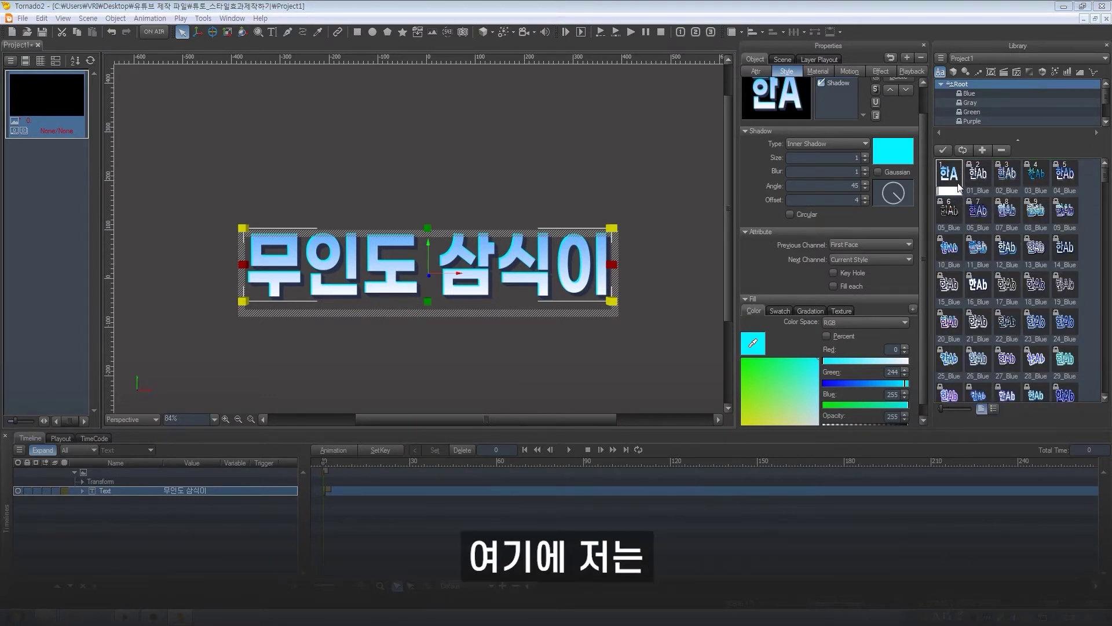
{"action": "type", "text": "andn"}
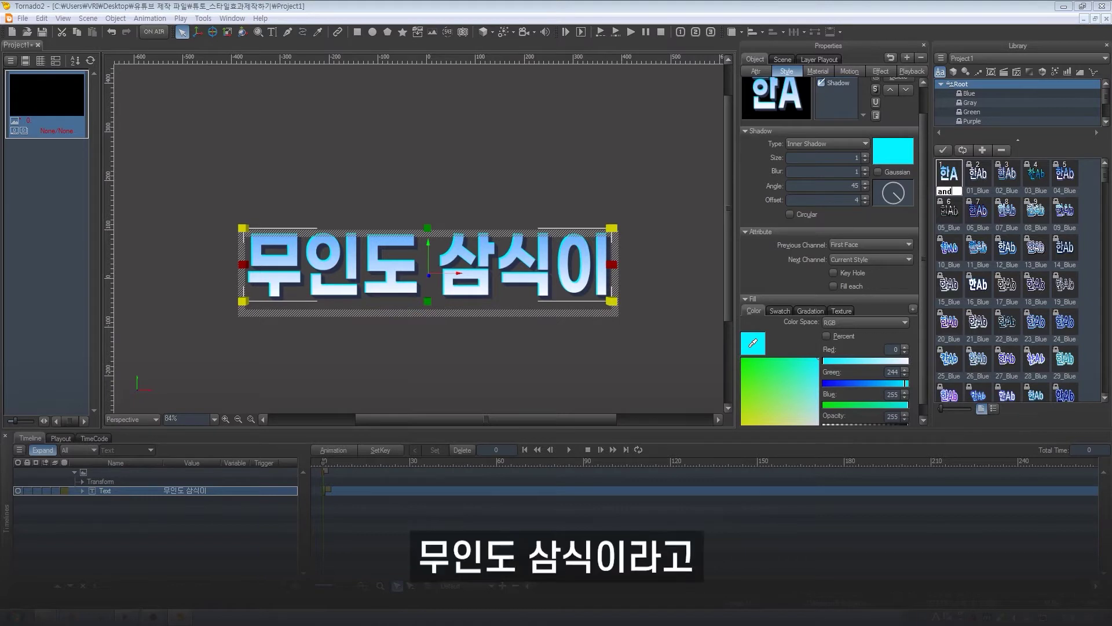
{"action": "type", "text": "lsehtkatlrdl"}
{"action": "key", "text": "Return"}
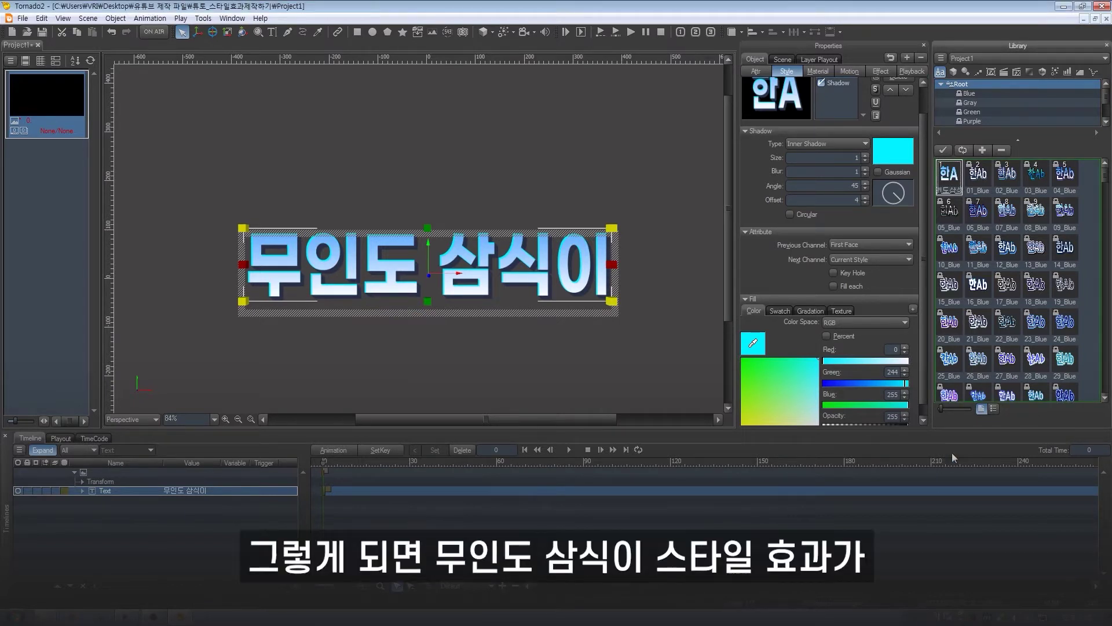
{"action": "left_click_drag", "start_coordinate": [942, 410], "coordinate": [947, 409]}
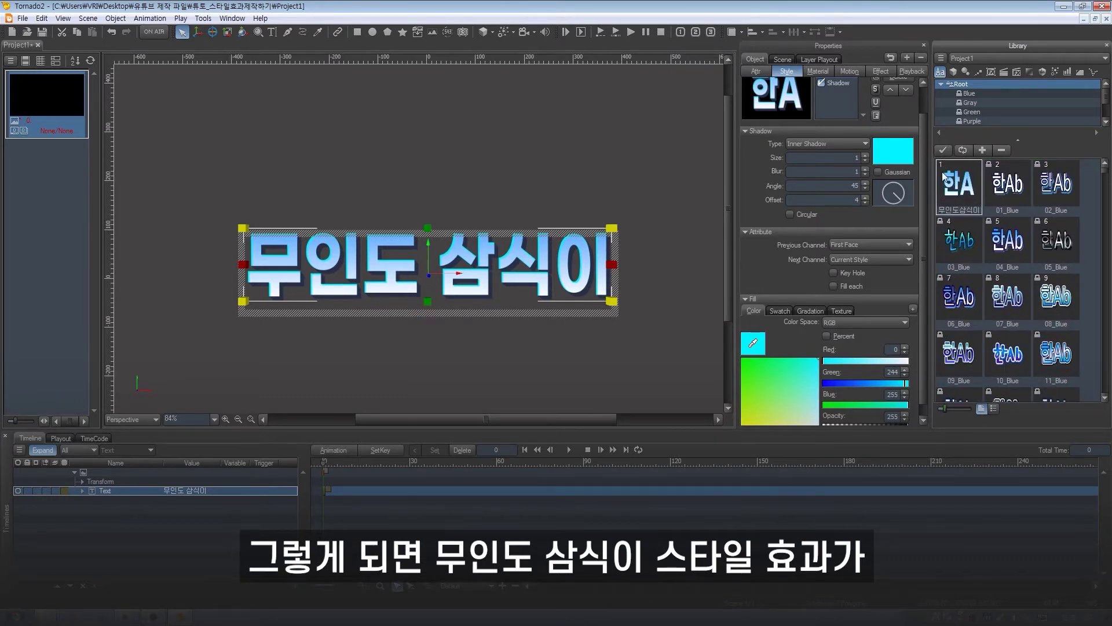
Add a second text object reading 무인도 이식이 above the styled text
{"action": "left_click", "coordinate": [272, 32]}
{"action": "left_click", "coordinate": [279, 101]}
{"action": "type", "text": "무인도 이식이"}
{"action": "key", "text": "Escape"}
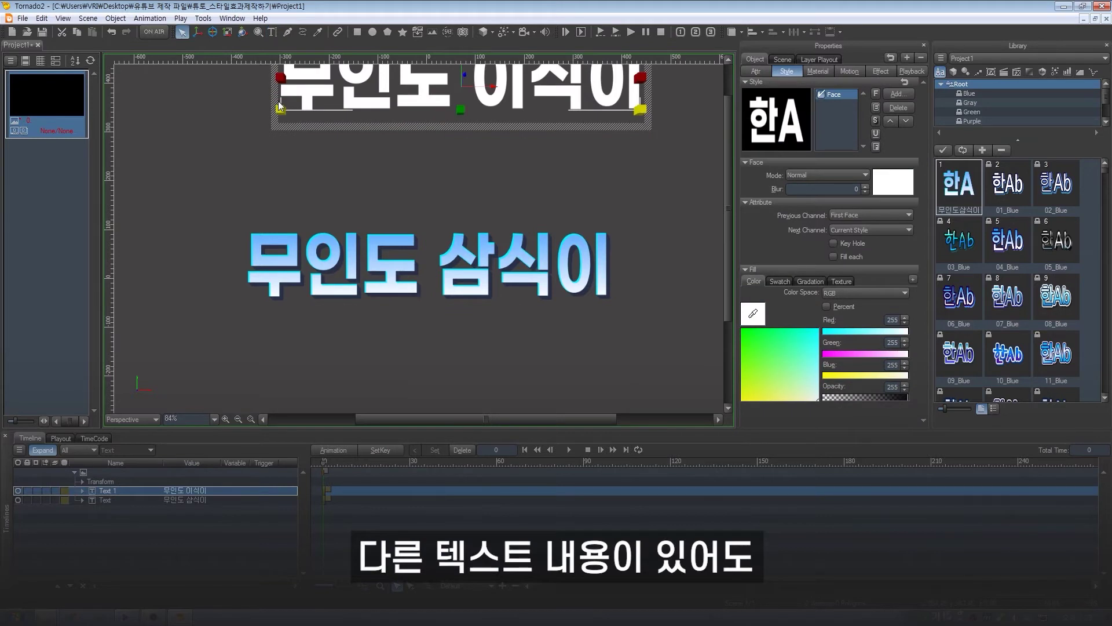
Place the 무인도 이식이 text directly above the styled text and apply the saved library style 무인도삼식이 to it
{"action": "left_click_drag", "start_coordinate": [376, 92], "coordinate": [341, 170]}
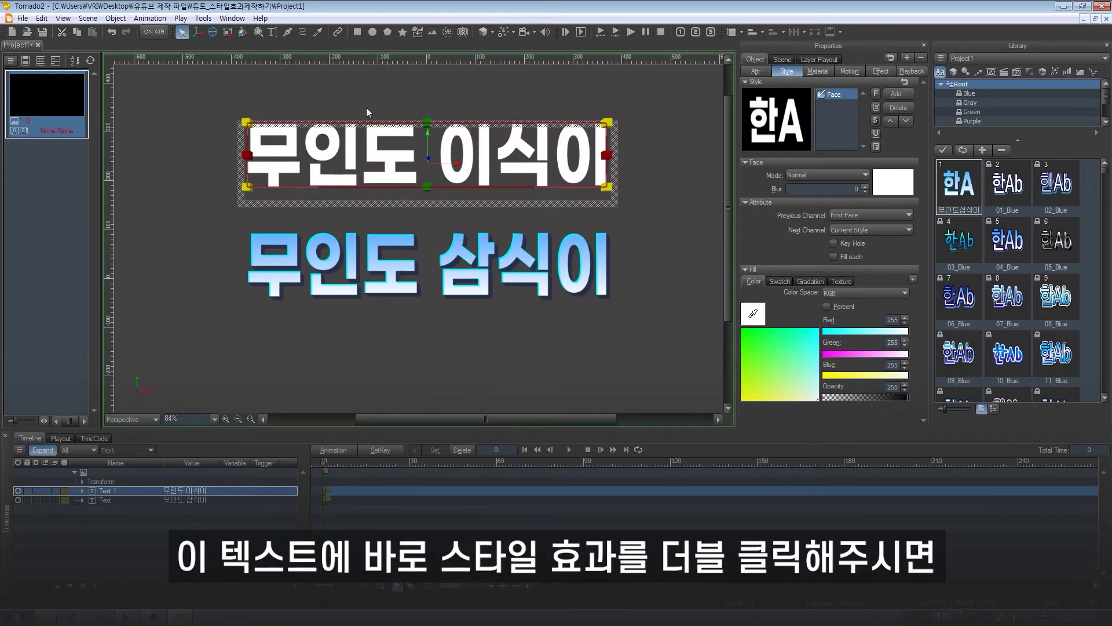
{"action": "double_click", "coordinate": [972, 180]}
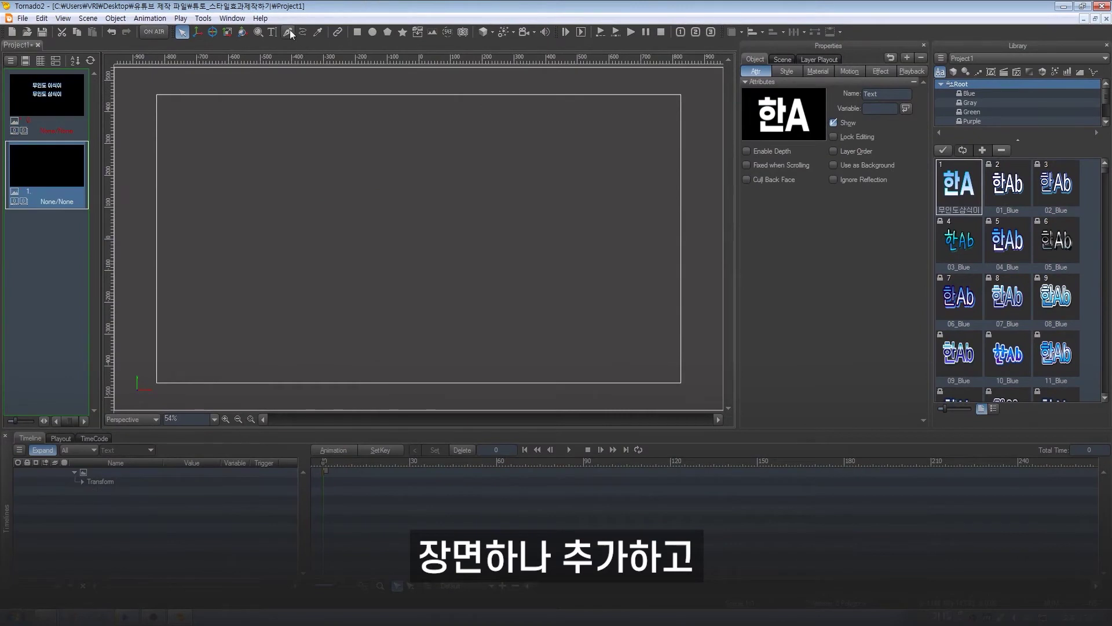
Add a text object reading 놀아서 뭐하니 near the middle of the new scene
{"action": "left_click", "coordinate": [272, 32]}
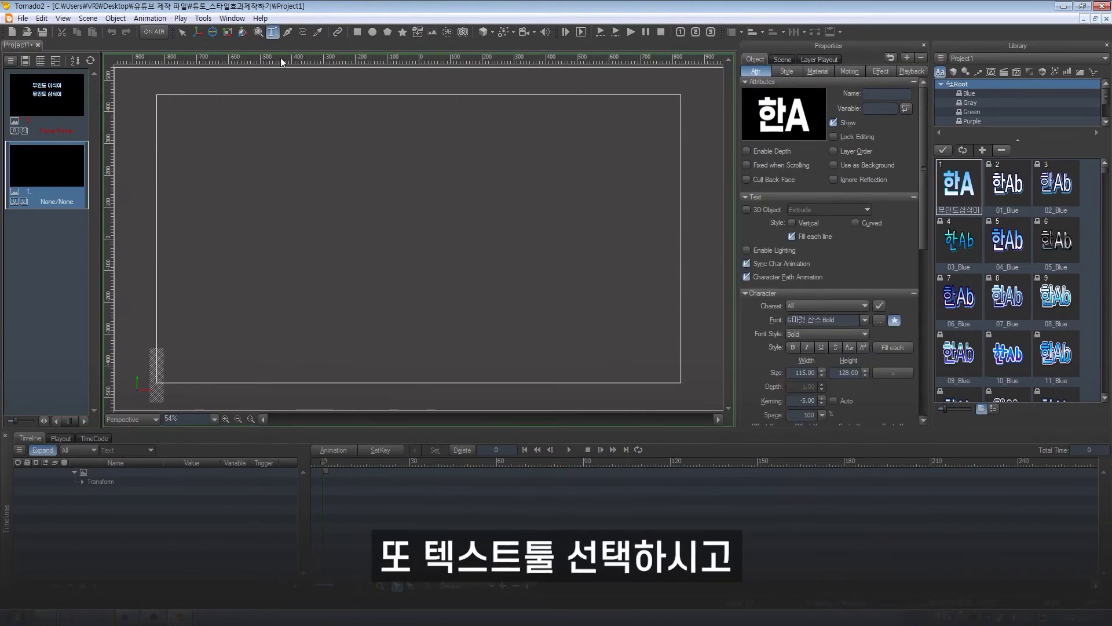
{"action": "left_click", "coordinate": [319, 234]}
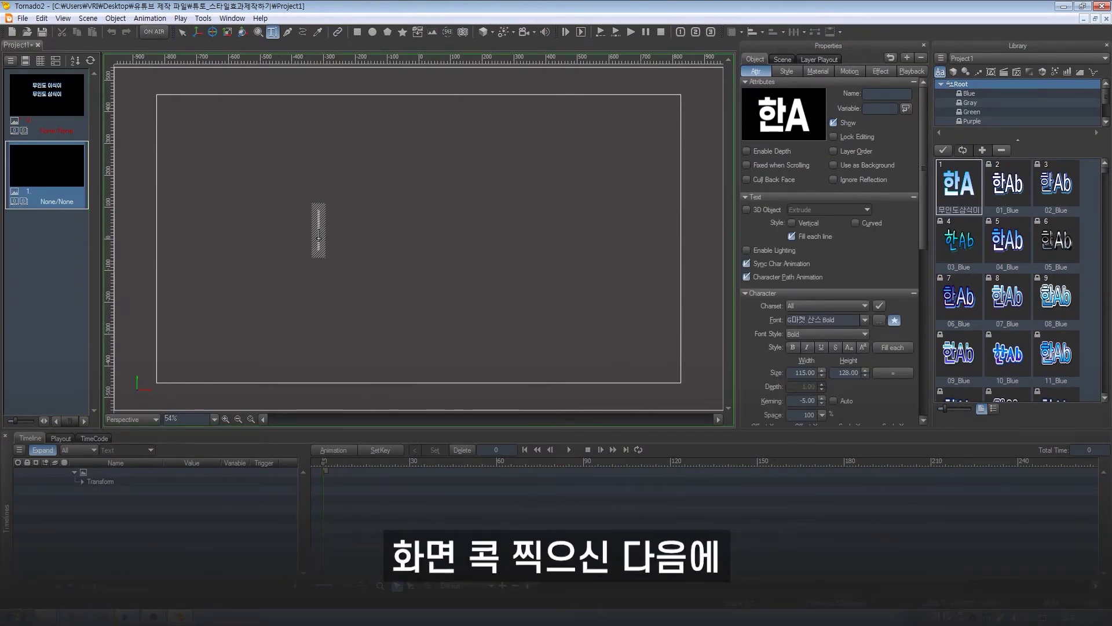
{"action": "type", "text": "놀며"}
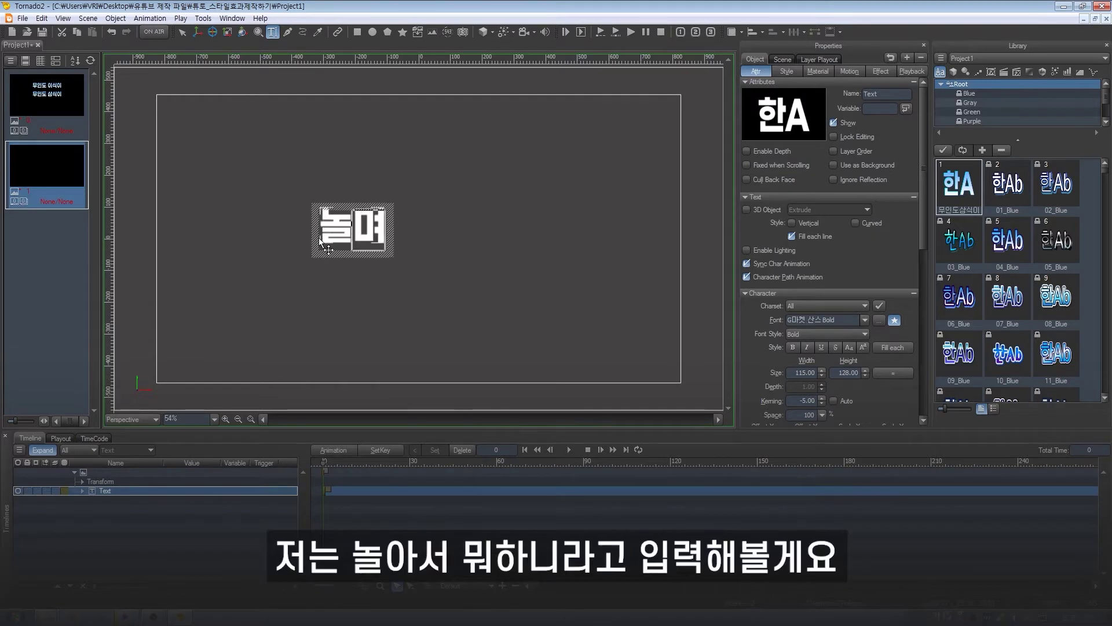
{"action": "type", "text": "서 뭐하니"}
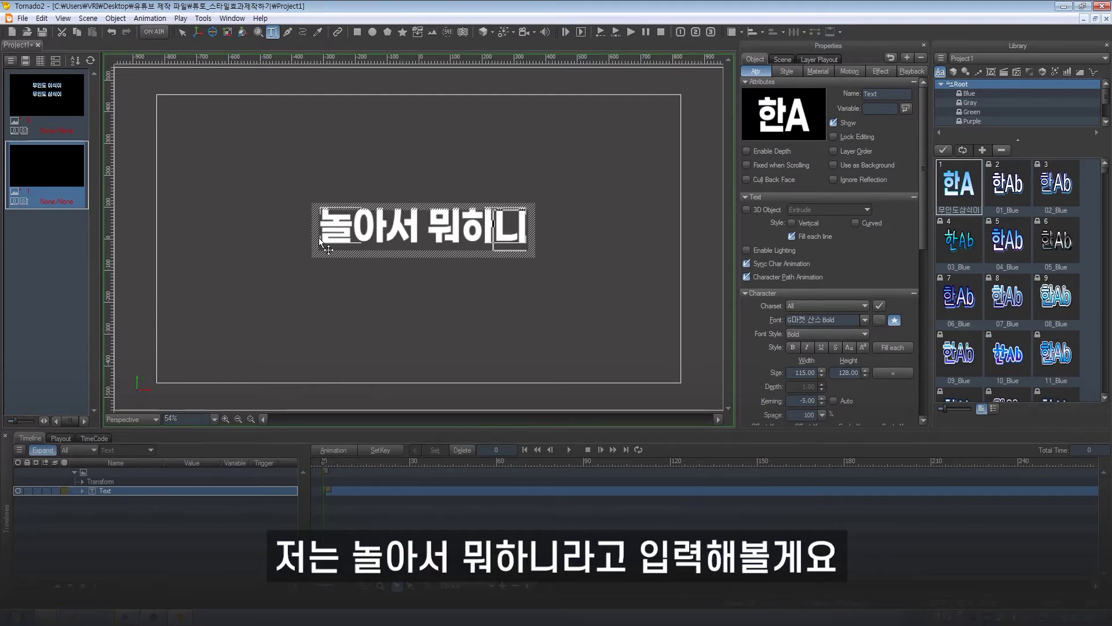
{"action": "key", "text": "Escape"}
Enlarge the 놀아서 뭐하니 text to a character size of 143.75 by 160 and reposition it near the scene's centre
{"action": "scroll", "coordinate": [877, 233], "scroll_direction": "down", "scroll_amount": 3}
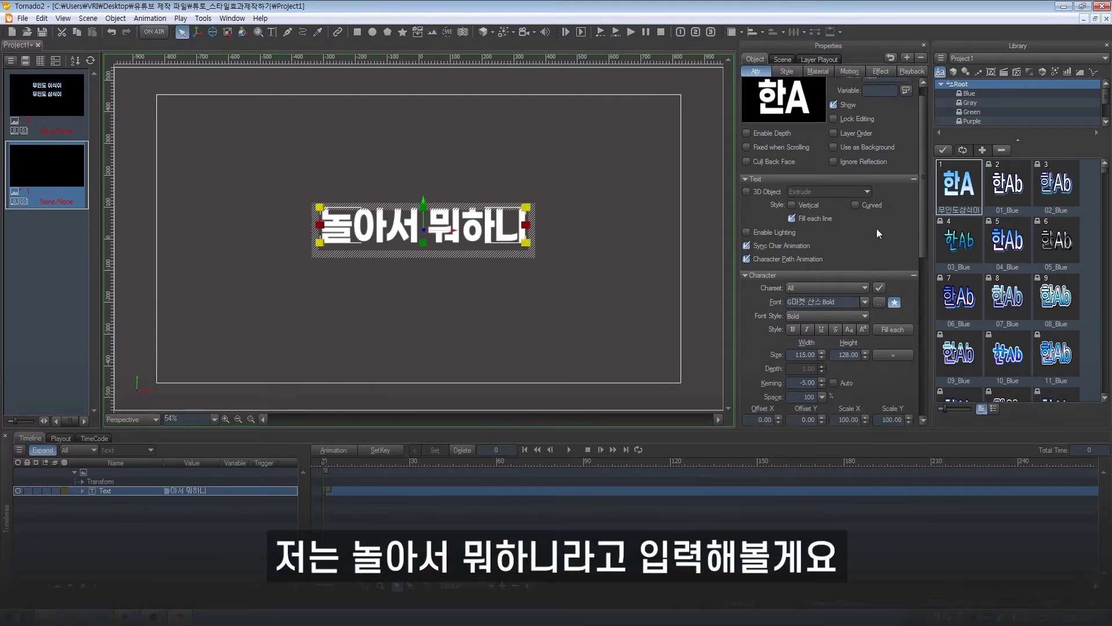
{"action": "left_click_drag", "start_coordinate": [865, 292], "coordinate": [868, 282]}
{"action": "left_click_drag", "start_coordinate": [576, 218], "coordinate": [555, 238]}
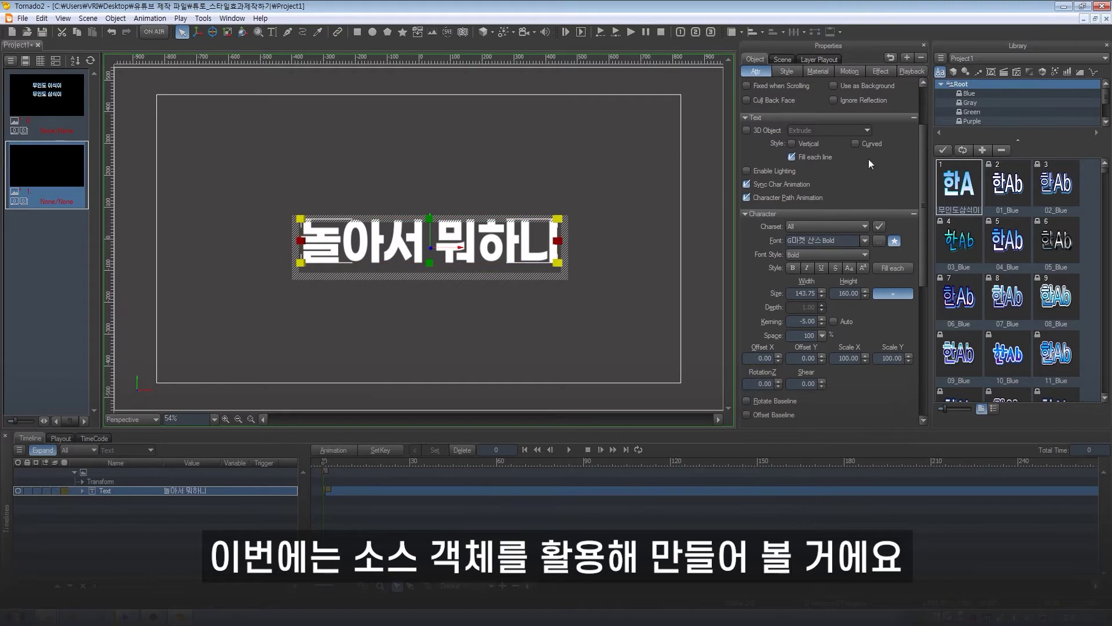
Add a rectangular Frame layer to the text's style
{"action": "left_click", "coordinate": [787, 71]}
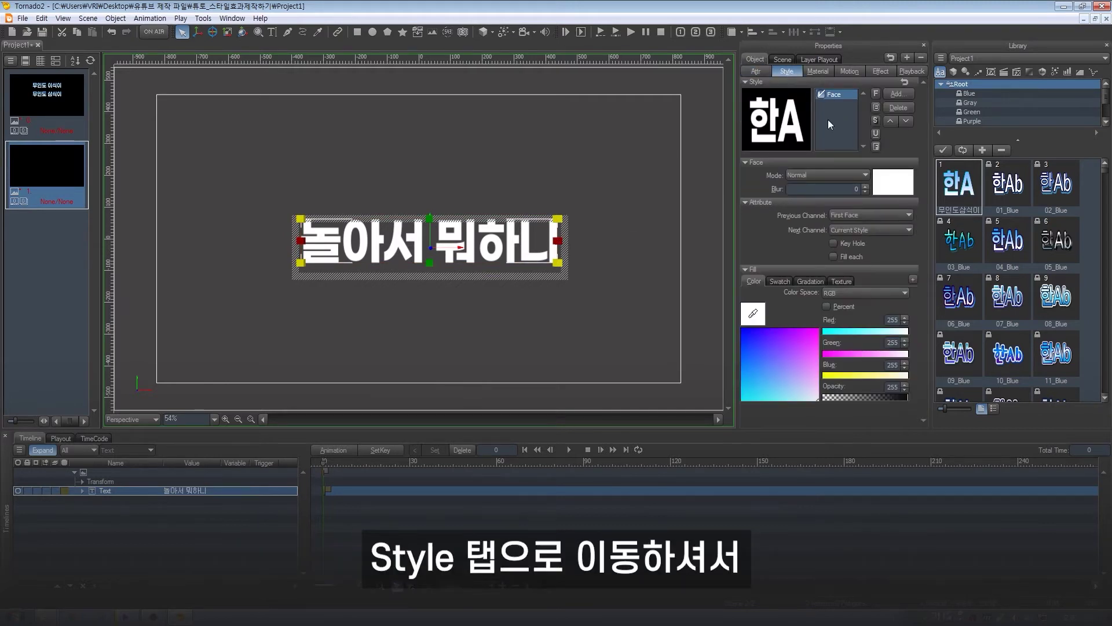
{"action": "left_click", "coordinate": [876, 146]}
{"action": "scroll", "coordinate": [869, 296], "scroll_direction": "down", "scroll_amount": 1}
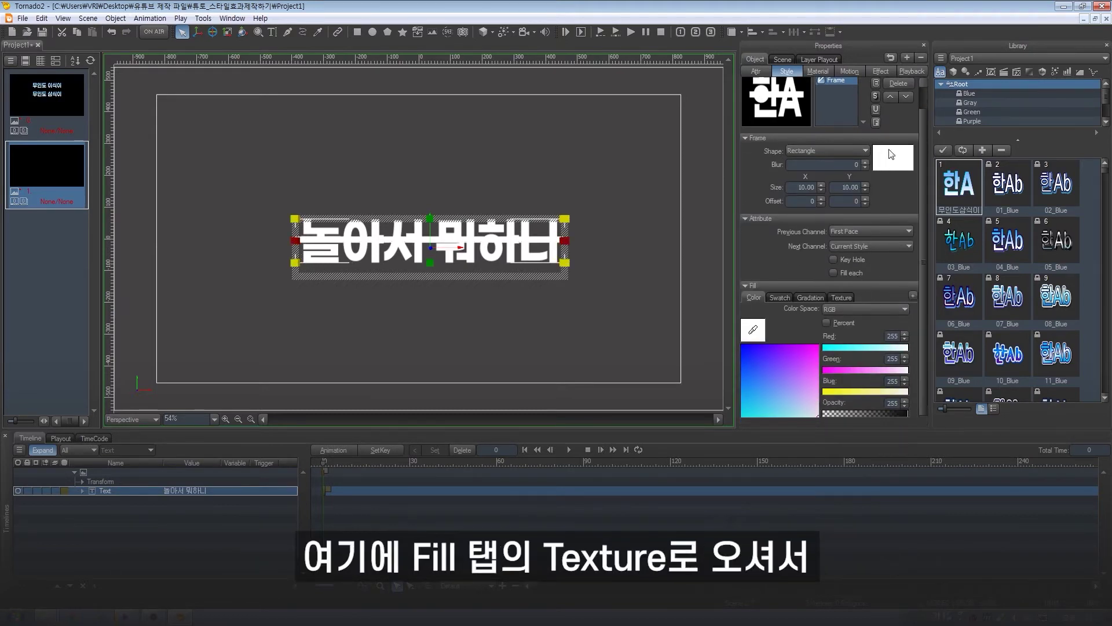
Fill the frame with a texture, using the image tape2.png from the desktop
{"action": "left_click", "coordinate": [841, 297]}
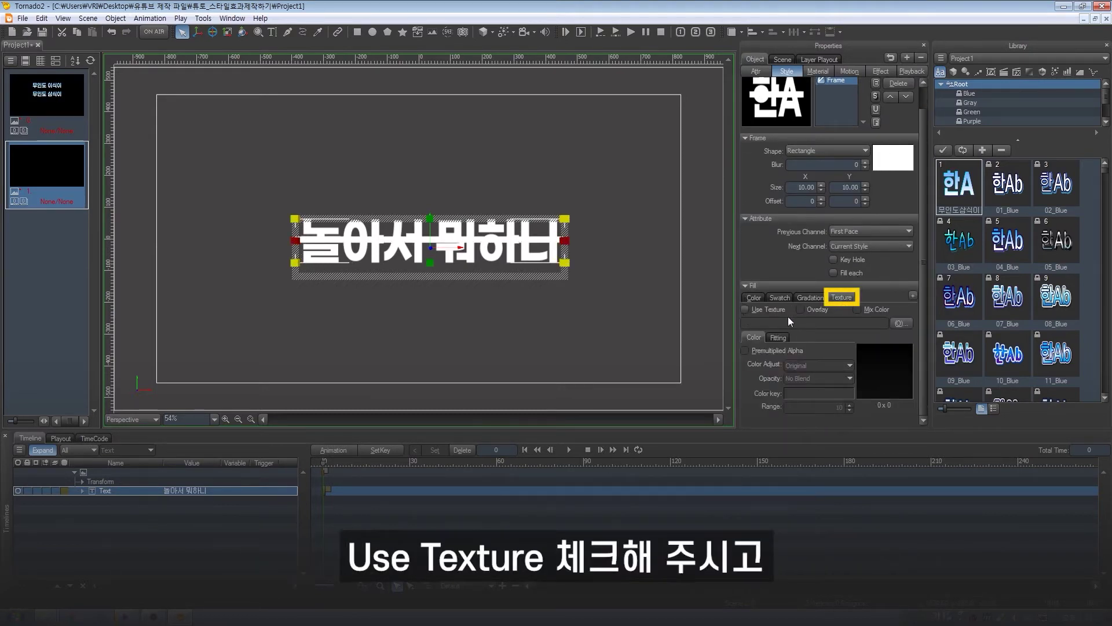
{"action": "left_click", "coordinate": [766, 309]}
{"action": "left_click", "coordinate": [910, 324]}
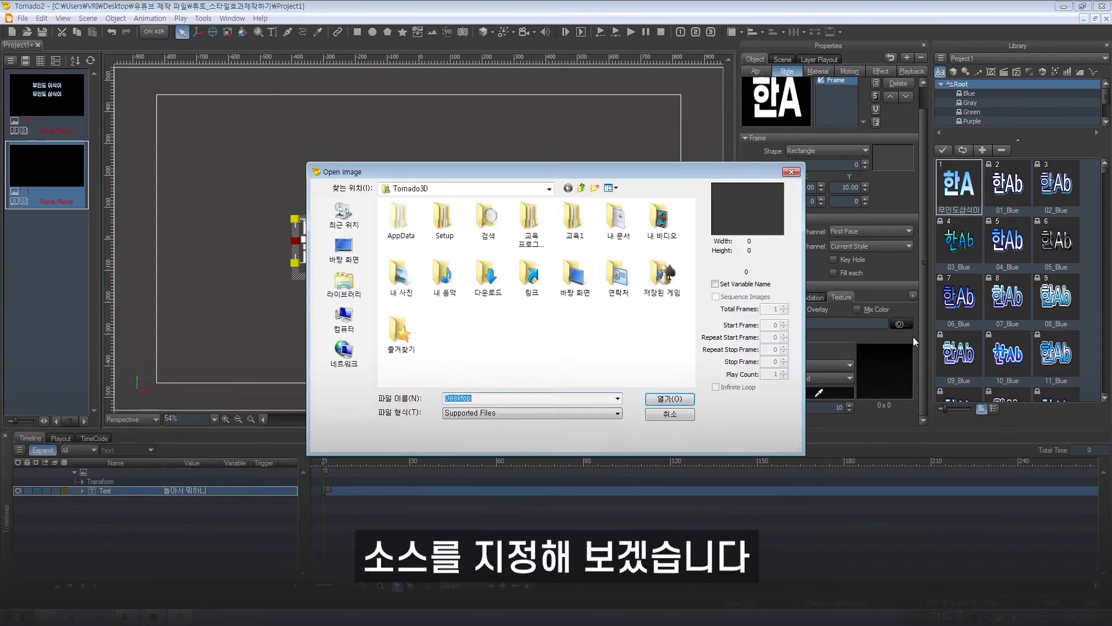
{"action": "left_click", "coordinate": [344, 249]}
{"action": "left_click", "coordinate": [426, 317]}
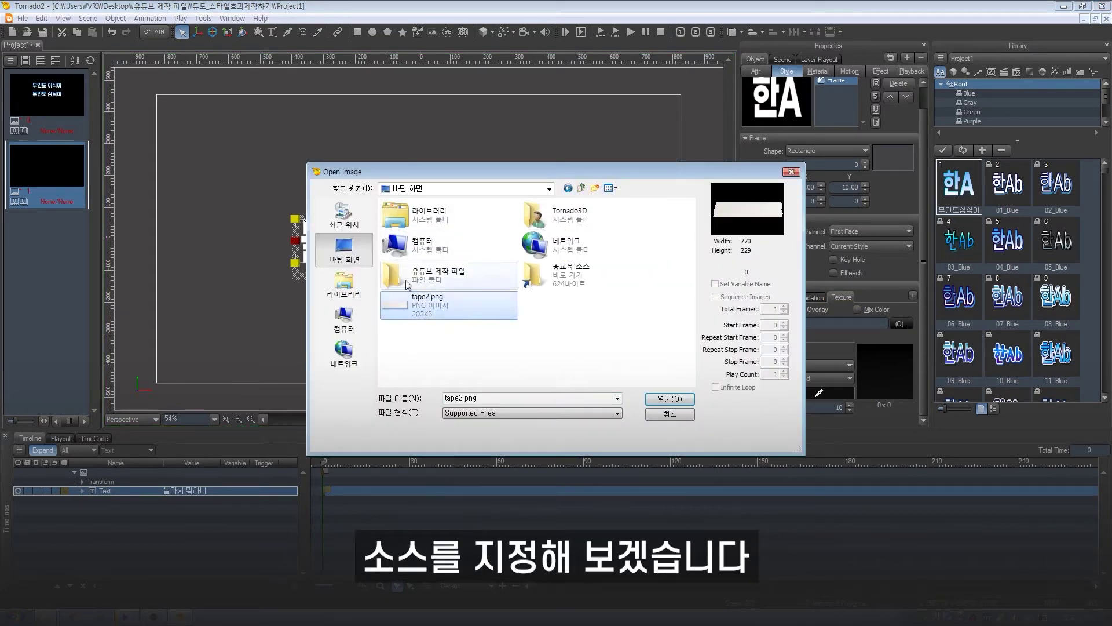
{"action": "double_click", "coordinate": [426, 305]}
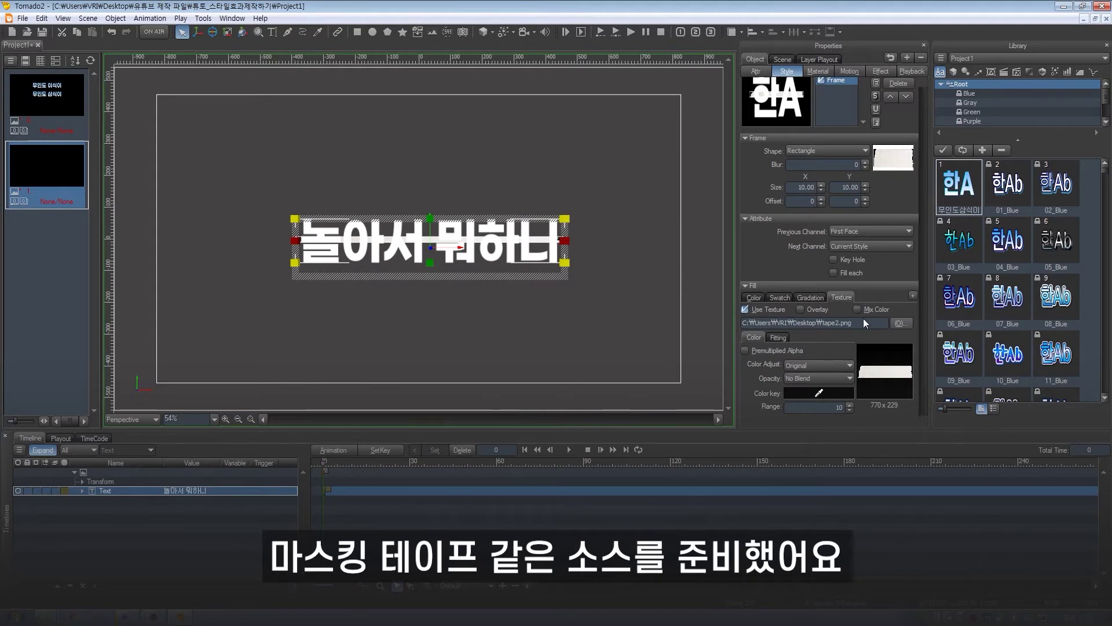
Enlarge the tape frame around the text to a size of X 53 and Y 108
{"action": "left_click_drag", "start_coordinate": [821, 189], "coordinate": [863, 142]}
{"action": "left_click_drag", "start_coordinate": [821, 189], "coordinate": [865, 184]}
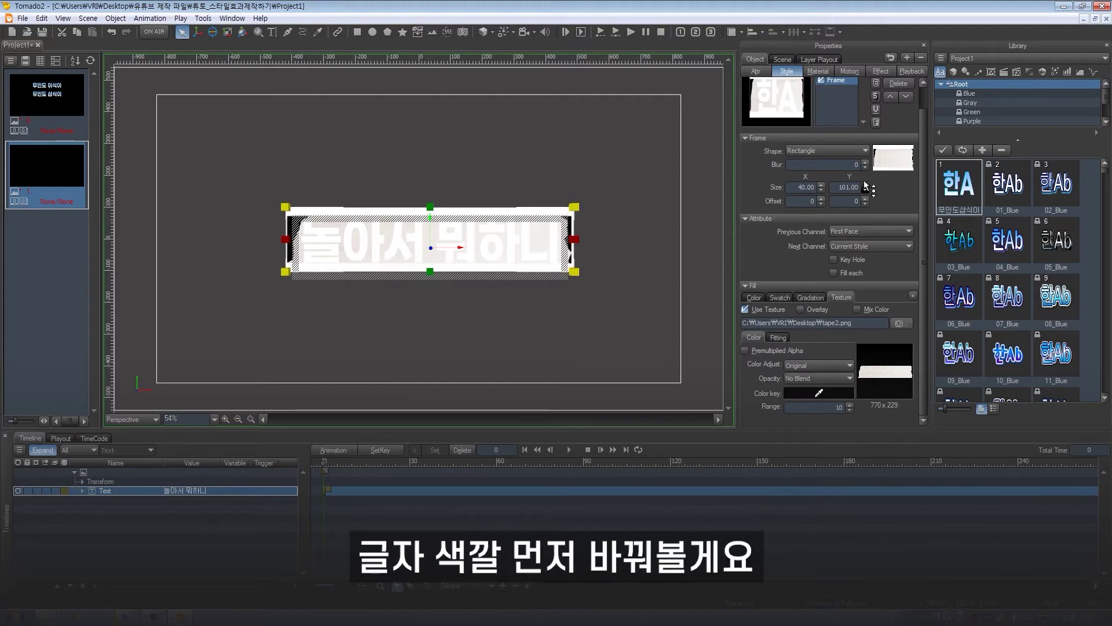
{"action": "left_click", "coordinate": [865, 186]}
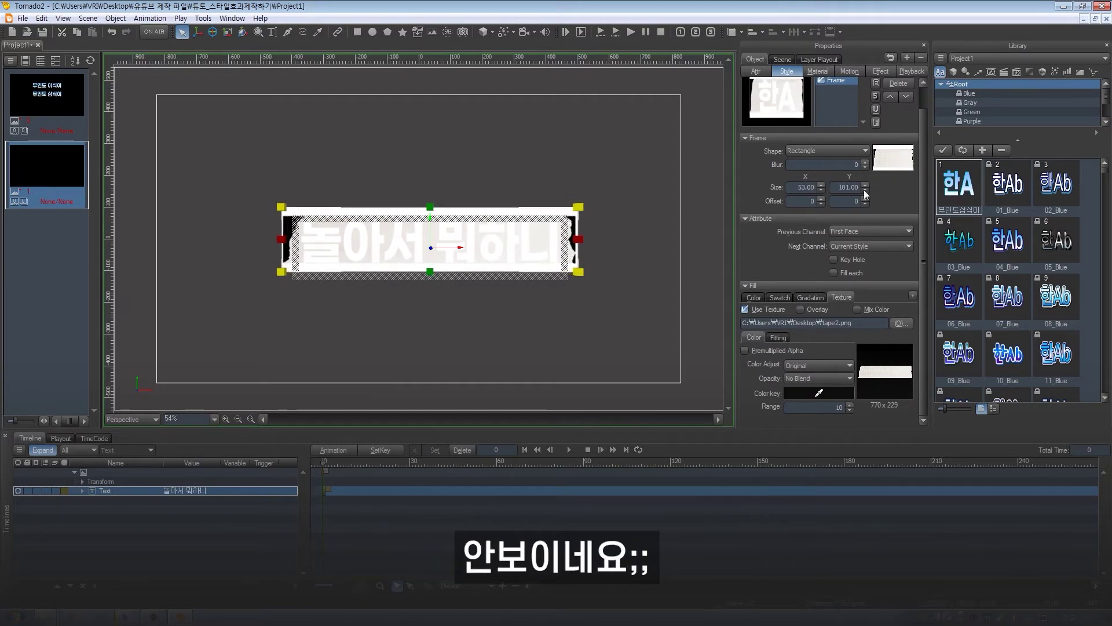
Colour the text's Face layer with a very dark grey from the standard swatches
{"action": "scroll", "coordinate": [875, 192], "scroll_direction": "up", "scroll_amount": 2}
{"action": "left_click", "coordinate": [829, 94]}
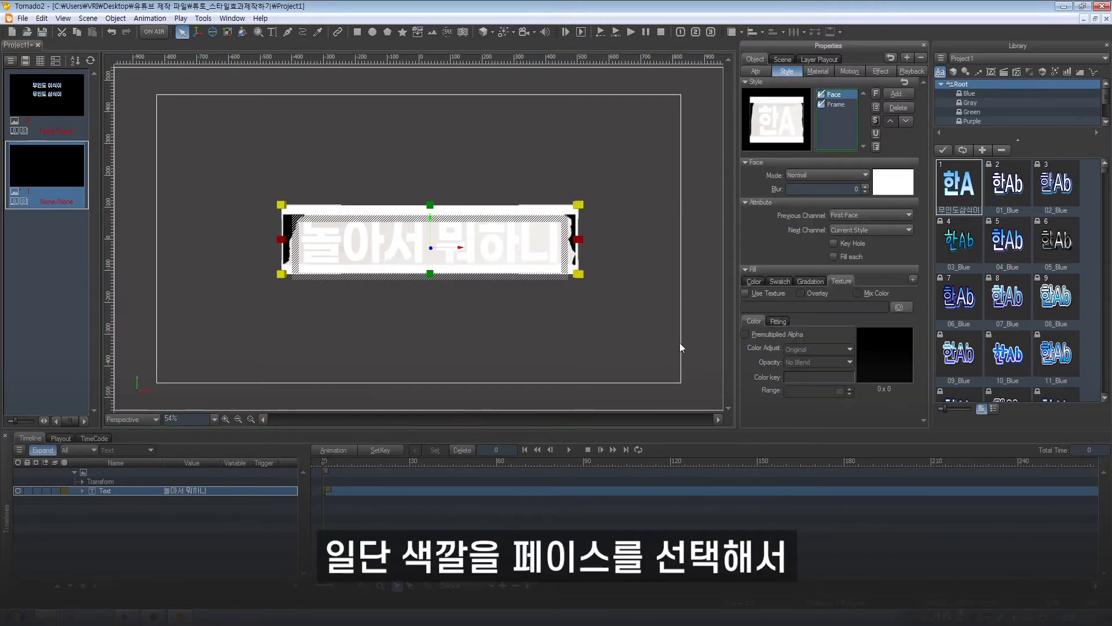
{"action": "left_click", "coordinate": [780, 281]}
{"action": "left_click", "coordinate": [766, 315]}
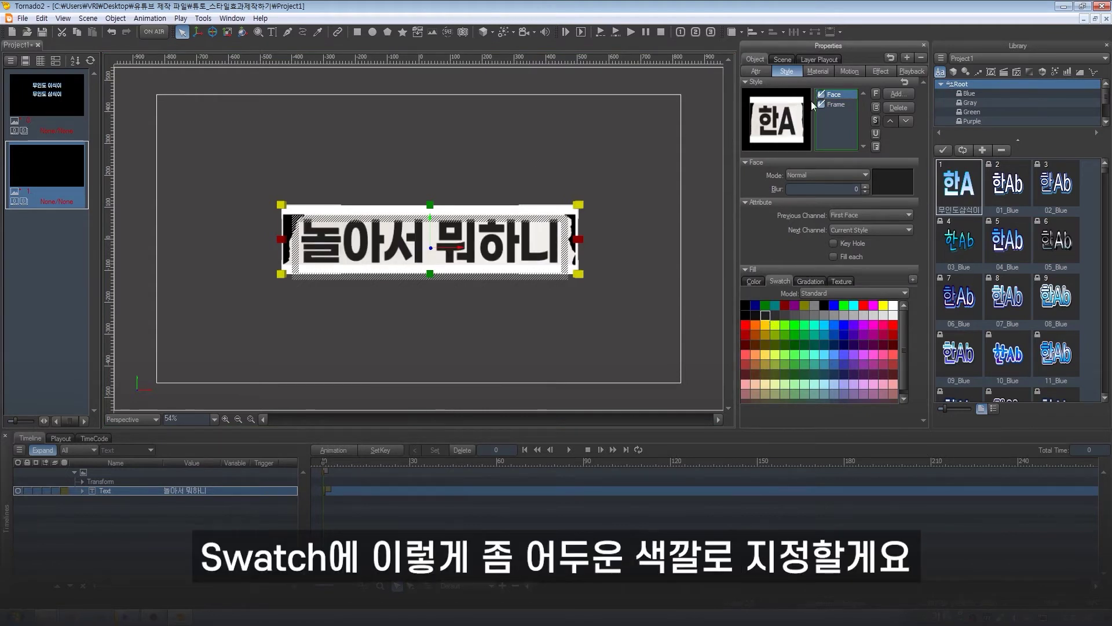
Enlarge the Frame layer further to a size of X 64 and Y 117
{"action": "left_click", "coordinate": [833, 104]}
{"action": "scroll", "coordinate": [866, 197], "scroll_direction": "down", "scroll_amount": 2}
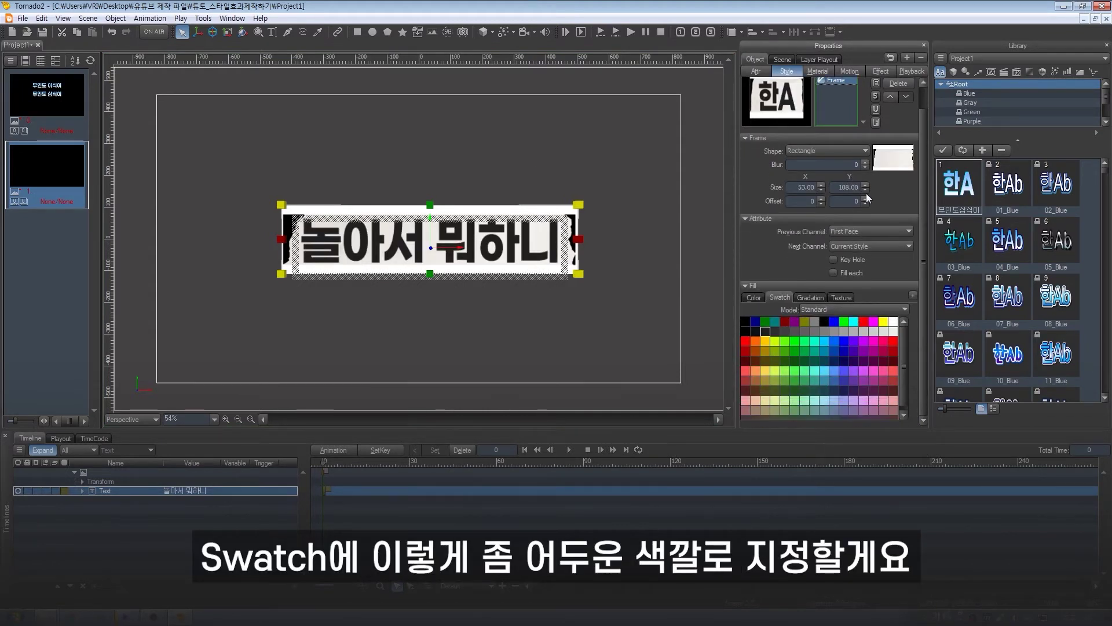
{"action": "left_click_drag", "start_coordinate": [822, 188], "coordinate": [865, 184]}
Set the frame texture's opacity to Alpha Blend so the area around the tape is transparent
{"action": "left_click", "coordinate": [606, 302]}
{"action": "scroll", "coordinate": [607, 301], "scroll_direction": "up", "scroll_amount": 6}
{"action": "left_click_drag", "start_coordinate": [539, 223], "coordinate": [543, 281]}
{"action": "left_click", "coordinate": [521, 267]}
{"action": "left_click", "coordinate": [841, 311]}
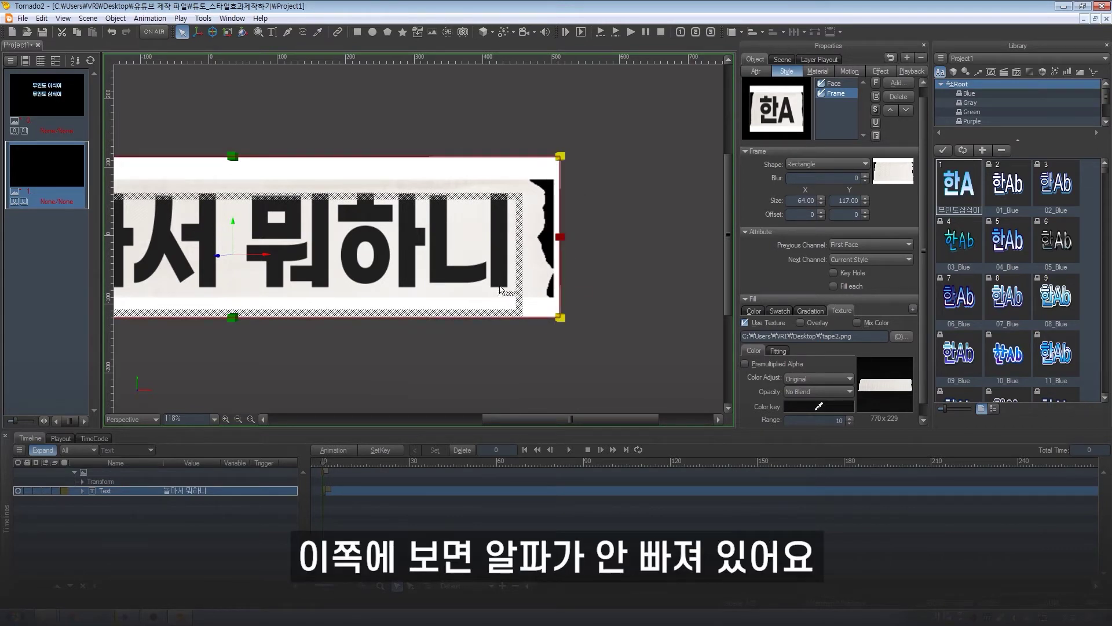
{"action": "scroll", "coordinate": [870, 324], "scroll_direction": "down", "scroll_amount": 1}
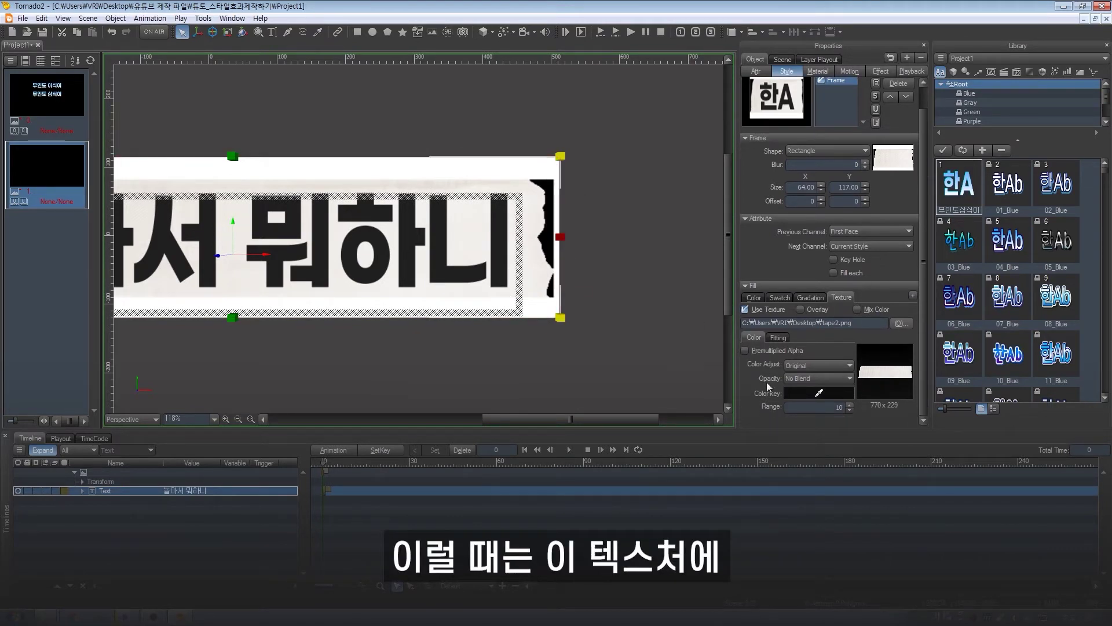
{"action": "left_click", "coordinate": [824, 380]}
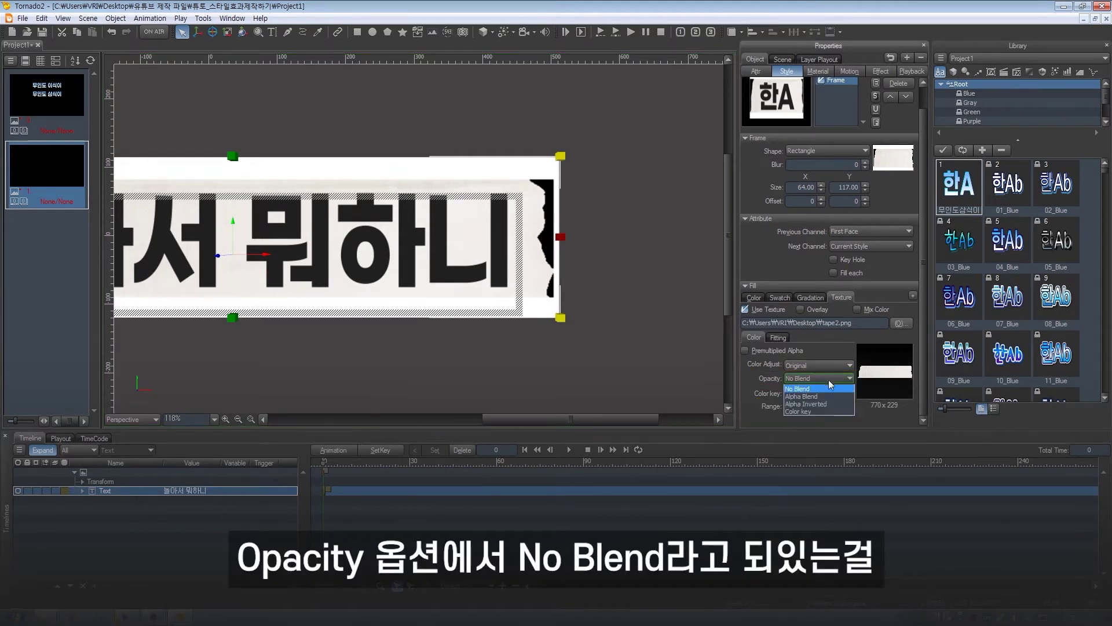
{"action": "left_click", "coordinate": [829, 398]}
{"action": "scroll", "coordinate": [609, 240], "scroll_direction": "down", "scroll_amount": 4}
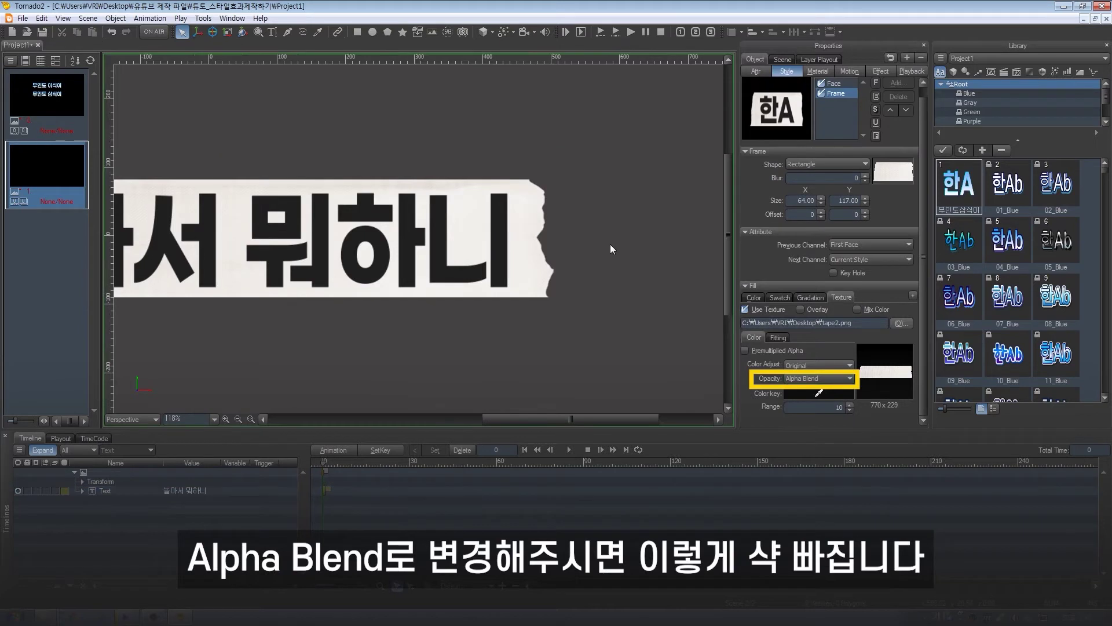
{"action": "left_click", "coordinate": [615, 287]}
{"action": "left_click", "coordinate": [500, 220]}
{"action": "left_click", "coordinate": [641, 308]}
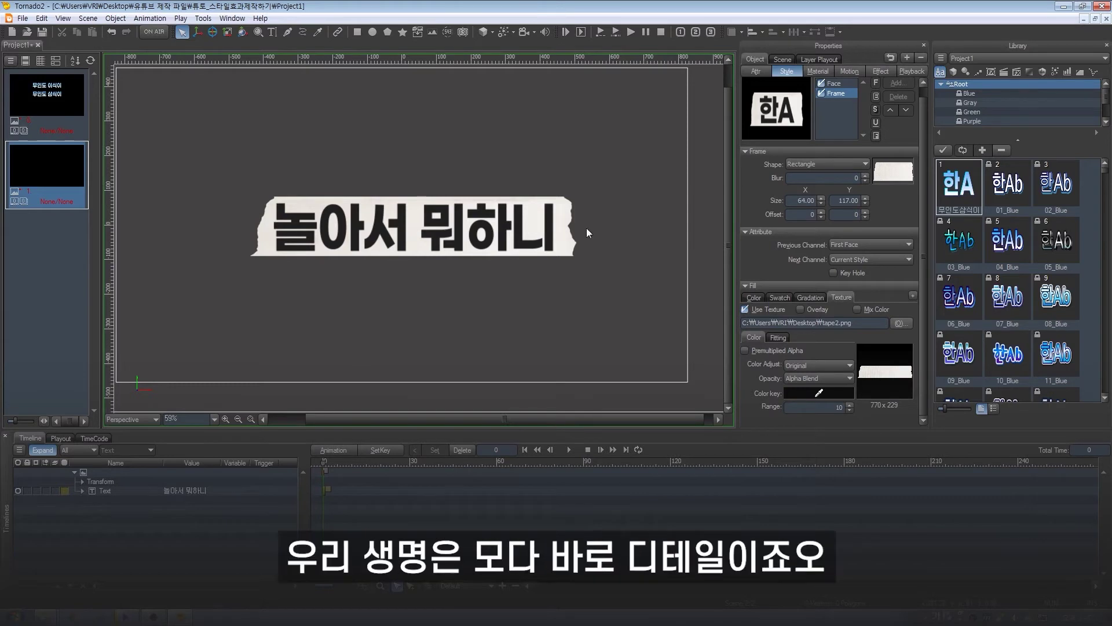
Switch the Face layer's mode to Emboss and set the emboss amount to 3
{"action": "left_click", "coordinate": [695, 491]}
{"action": "left_click", "coordinate": [833, 85]}
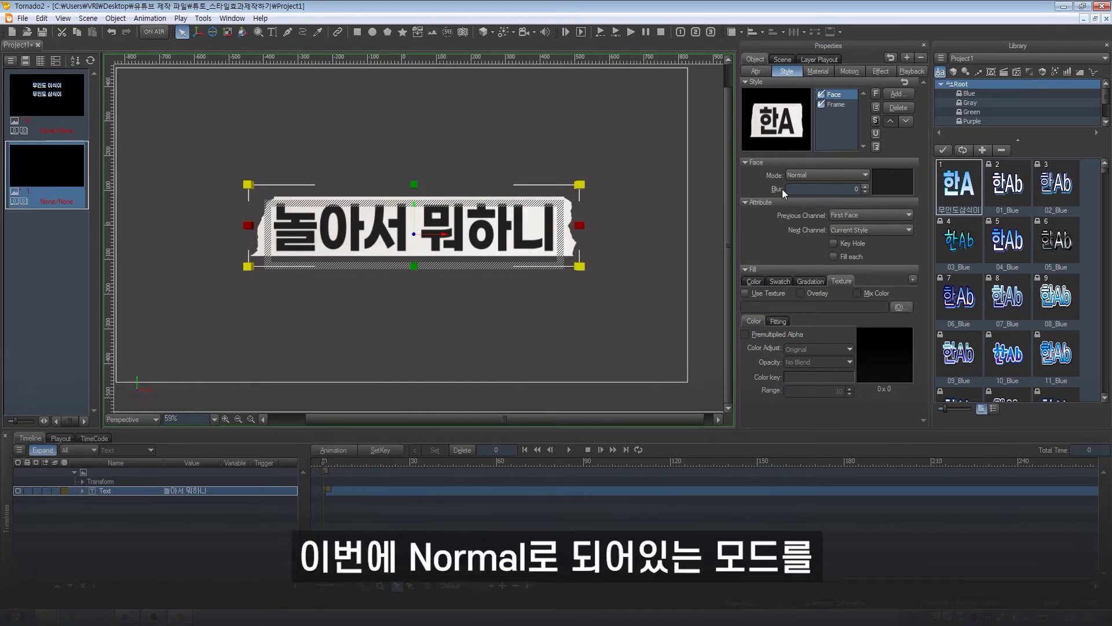
{"action": "left_click", "coordinate": [825, 176]}
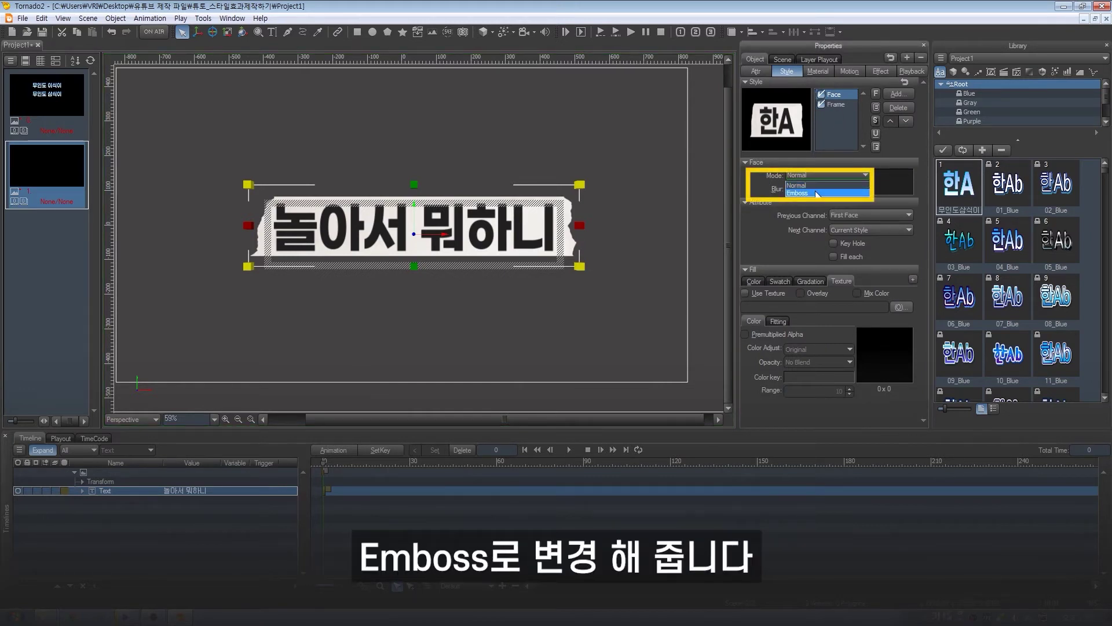
{"action": "left_click", "coordinate": [811, 196]}
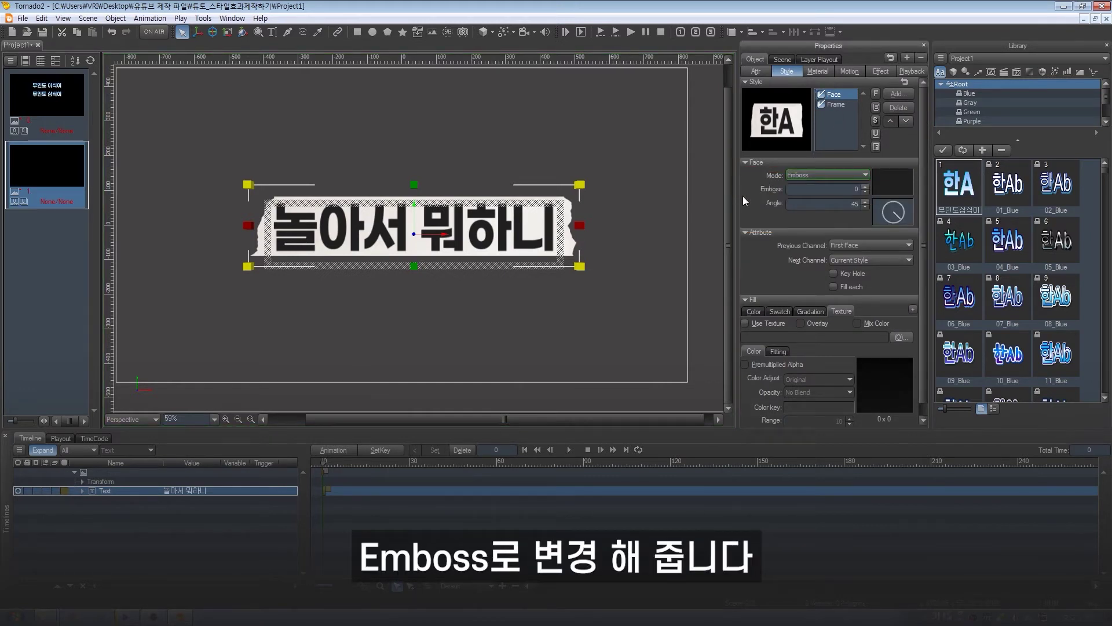
{"action": "left_click", "coordinate": [866, 188]}
{"action": "left_click", "coordinate": [866, 188]}
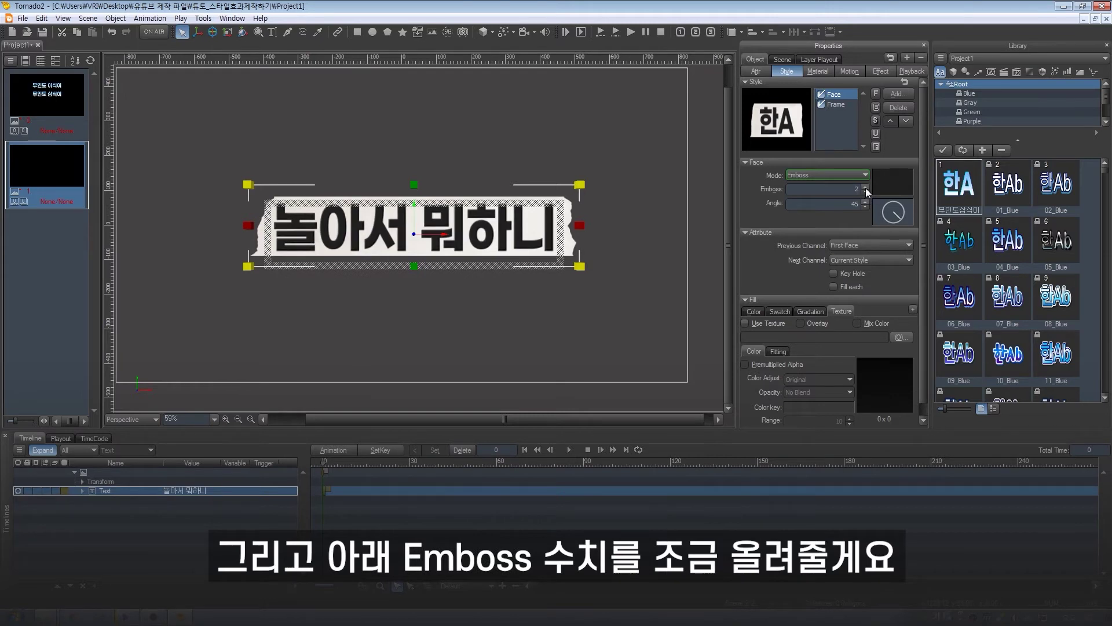
{"action": "scroll", "coordinate": [597, 297], "scroll_direction": "up", "scroll_amount": 5}
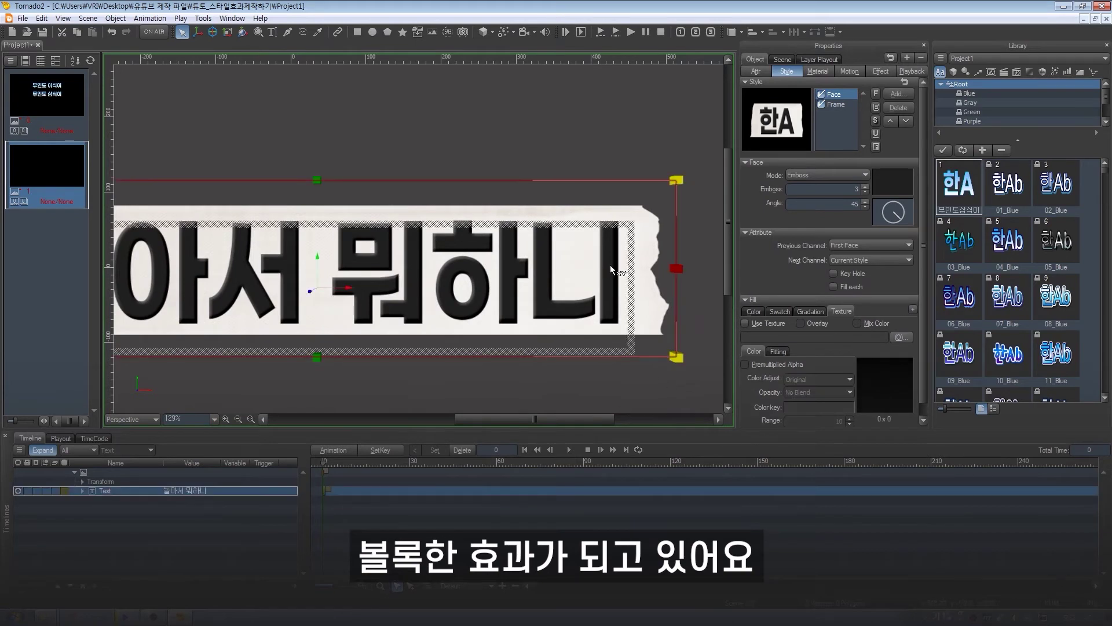
Add an Edge layer to the text style, colour it white and set its size to 4
{"action": "left_click", "coordinate": [876, 108]}
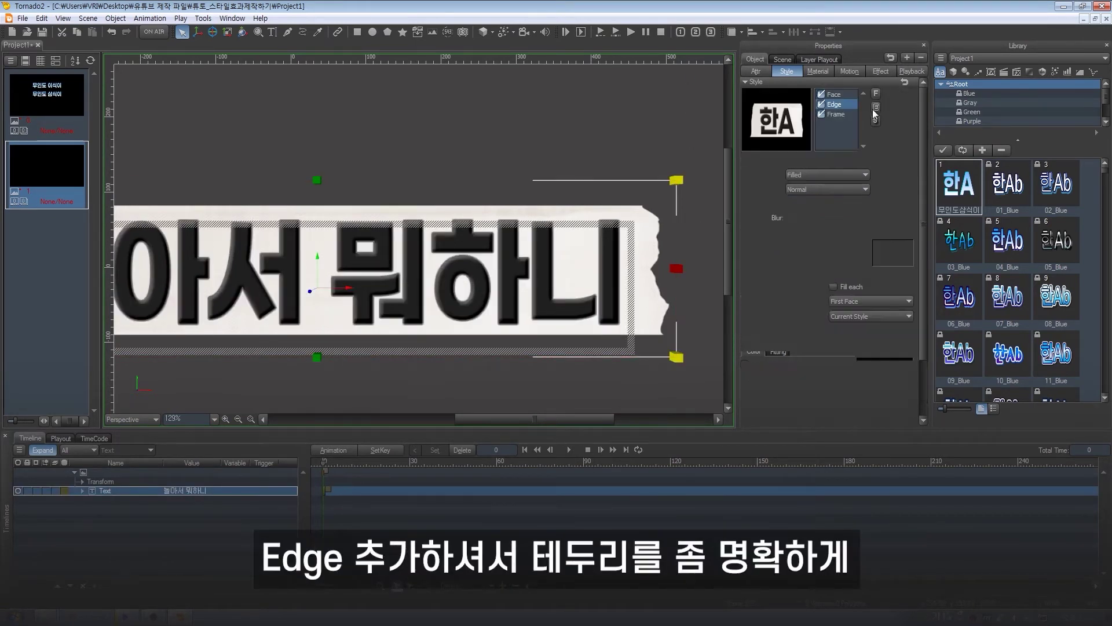
{"action": "left_click", "coordinate": [892, 194]}
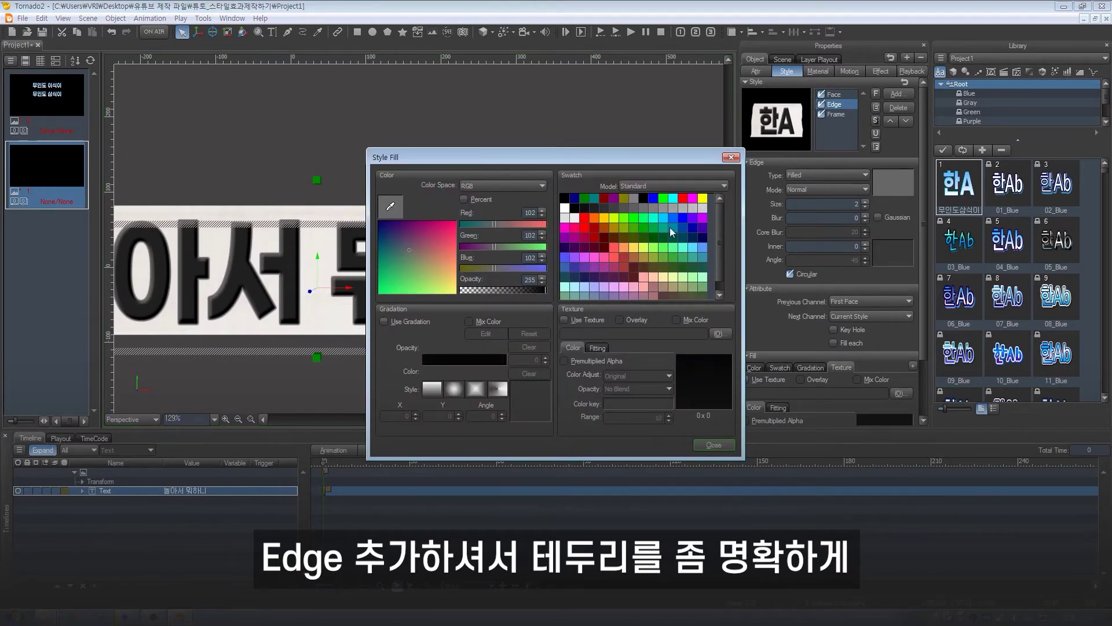
{"action": "left_click", "coordinate": [570, 214]}
{"action": "left_click", "coordinate": [719, 456]}
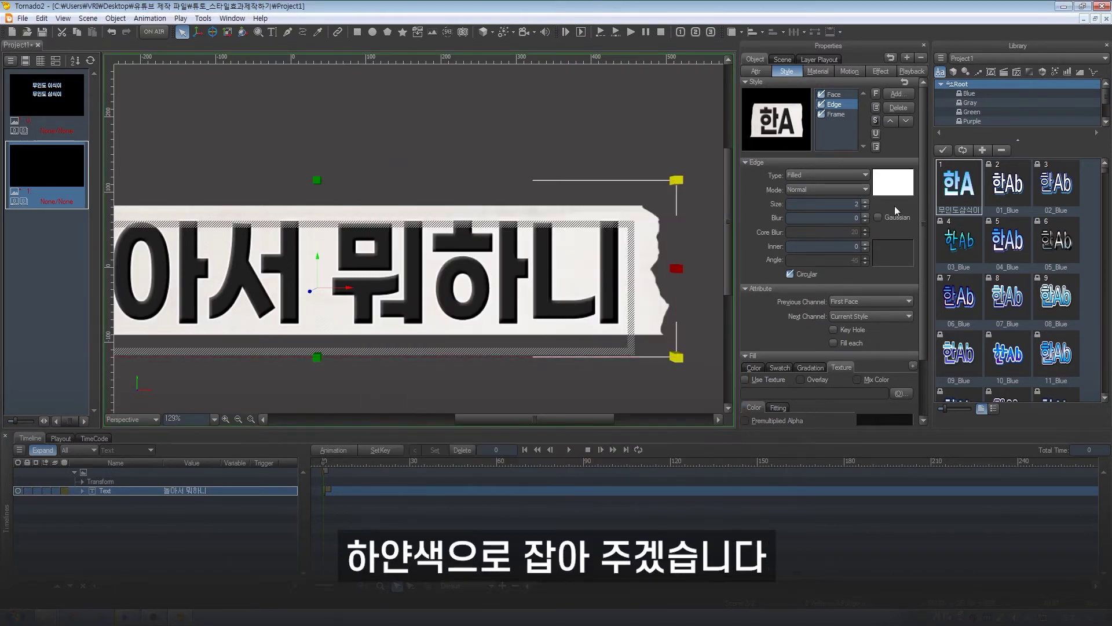
{"action": "left_click", "coordinate": [865, 201]}
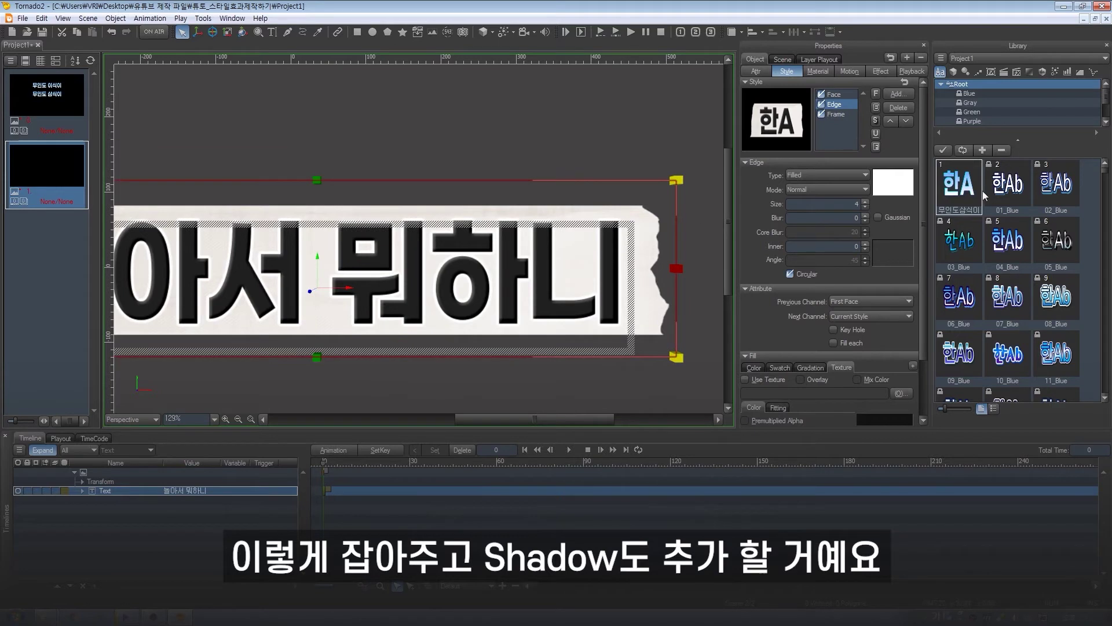
Add a Shadow layer to the text style and set its type to Extrude 3D
{"action": "left_click", "coordinate": [876, 121]}
{"action": "left_click", "coordinate": [805, 175]}
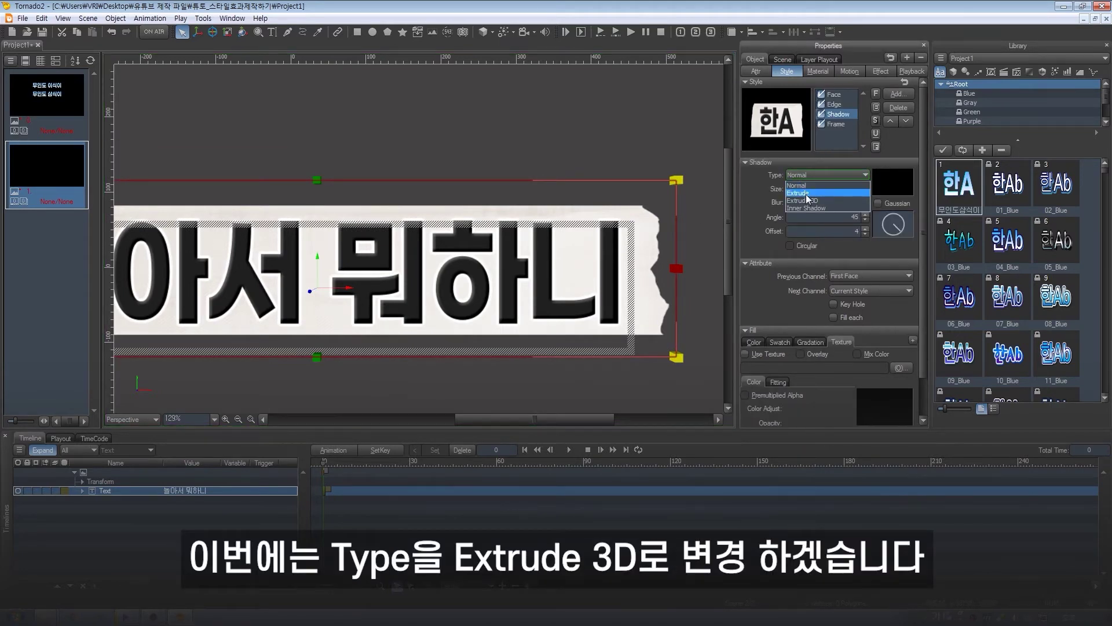
{"action": "left_click", "coordinate": [808, 201]}
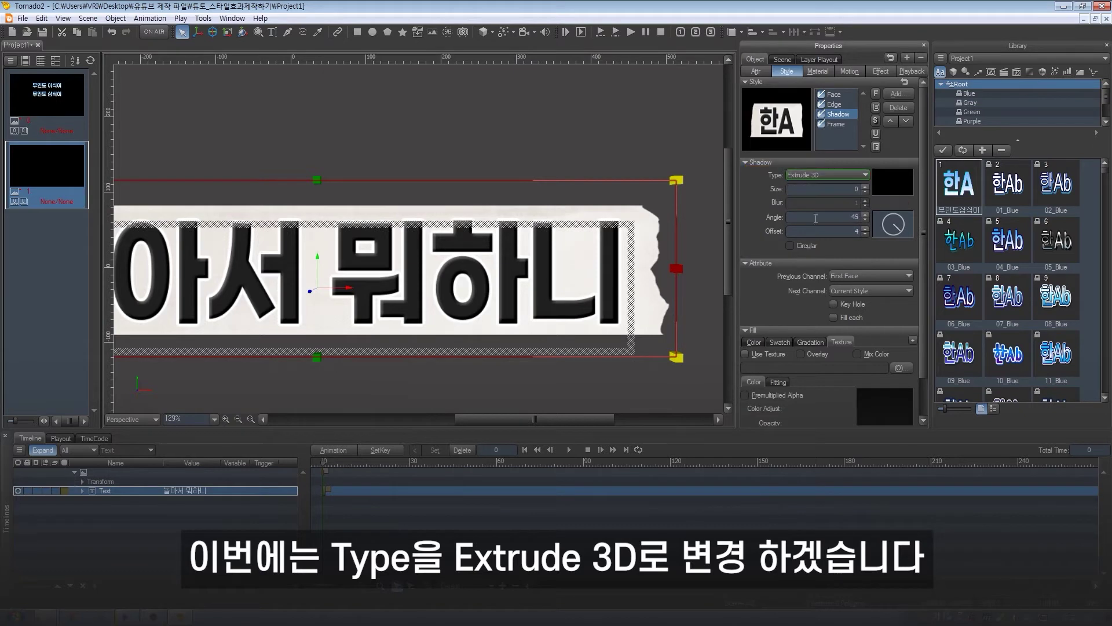
Set the Extrude 3D shadow's offset to 10 and change its colour to white
{"action": "left_click", "coordinate": [865, 230]}
{"action": "left_click", "coordinate": [865, 230]}
{"action": "left_click", "coordinate": [866, 230]}
{"action": "left_click", "coordinate": [865, 229]}
{"action": "left_click", "coordinate": [865, 229]}
{"action": "left_click", "coordinate": [866, 229]}
{"action": "left_click", "coordinate": [896, 191]}
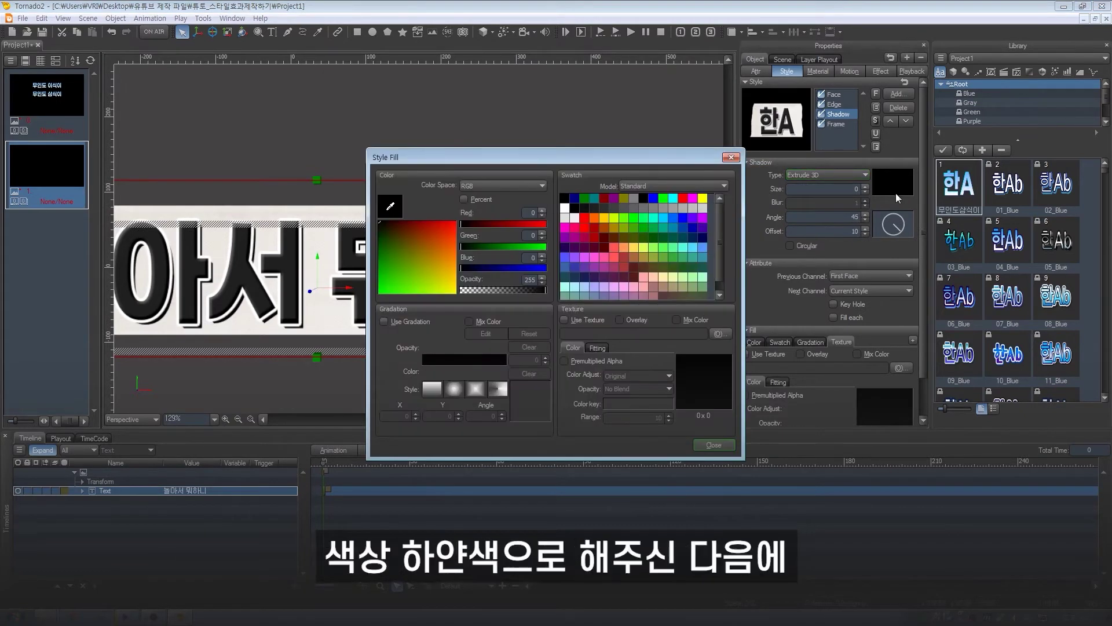
{"action": "left_click", "coordinate": [567, 214]}
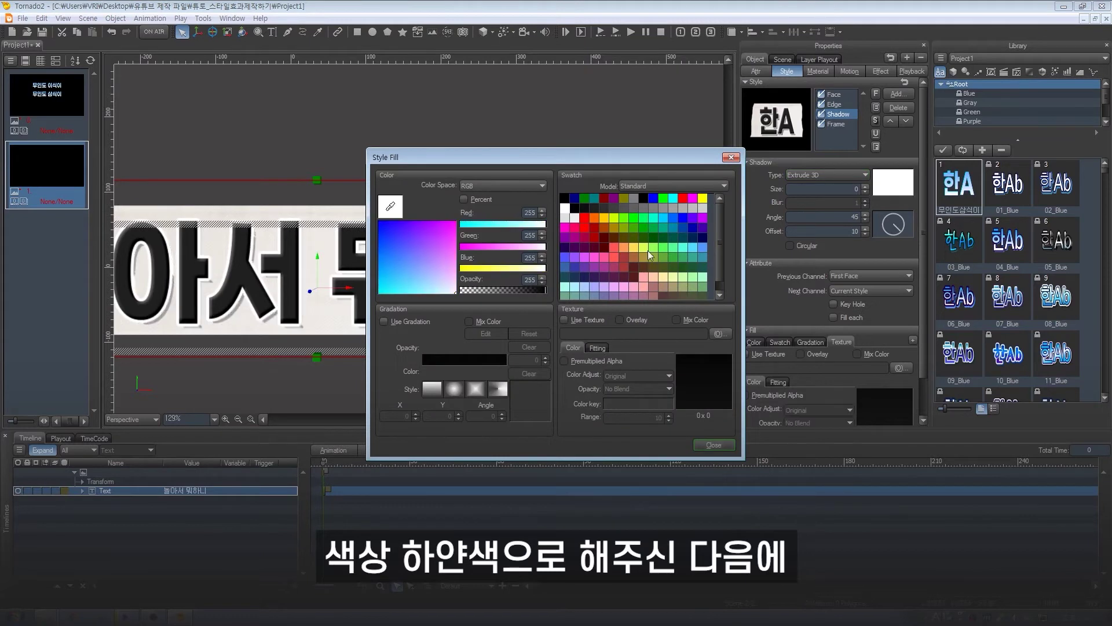
{"action": "left_click", "coordinate": [714, 444]}
Increase the white Extrude 3D shadow's offset to 16
{"action": "left_click", "coordinate": [865, 229]}
{"action": "left_click", "coordinate": [866, 229]}
{"action": "left_click", "coordinate": [866, 229]}
{"action": "left_click", "coordinate": [866, 229]}
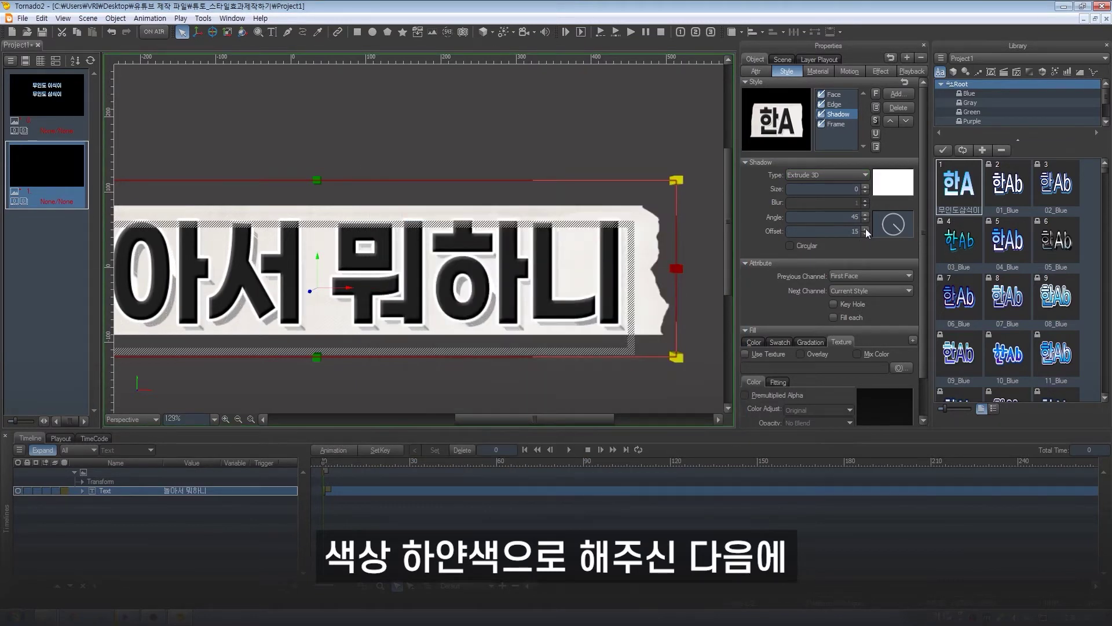
{"action": "left_click", "coordinate": [866, 229]}
{"action": "left_click", "coordinate": [865, 228]}
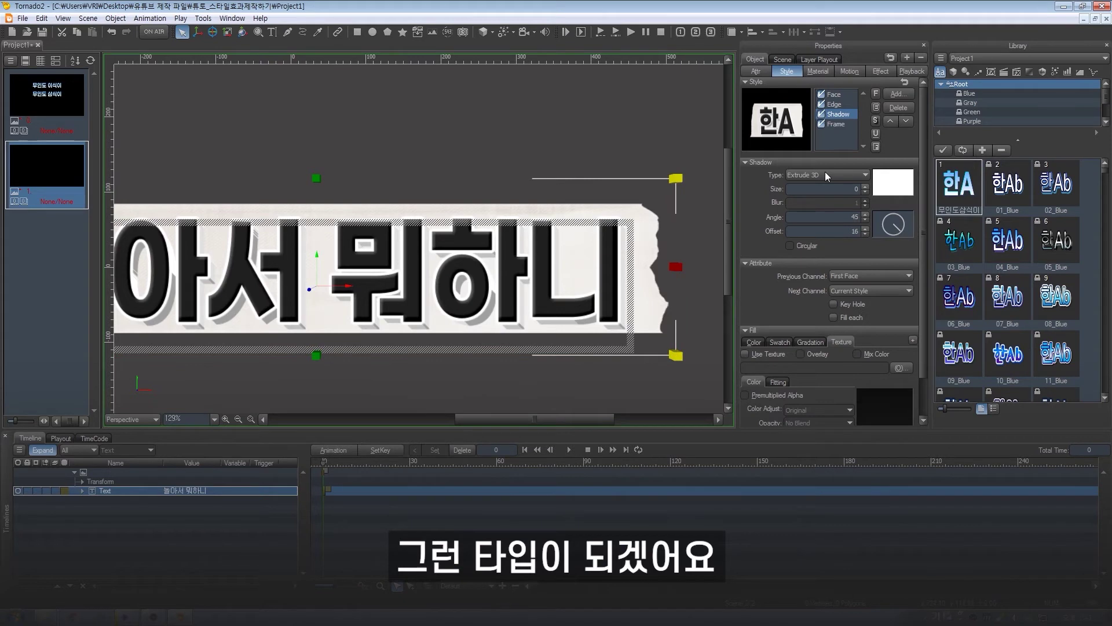
Add a second Frame layer textured with tape2.png and set the texture's opacity to Alpha Blend
{"action": "left_click", "coordinate": [837, 124]}
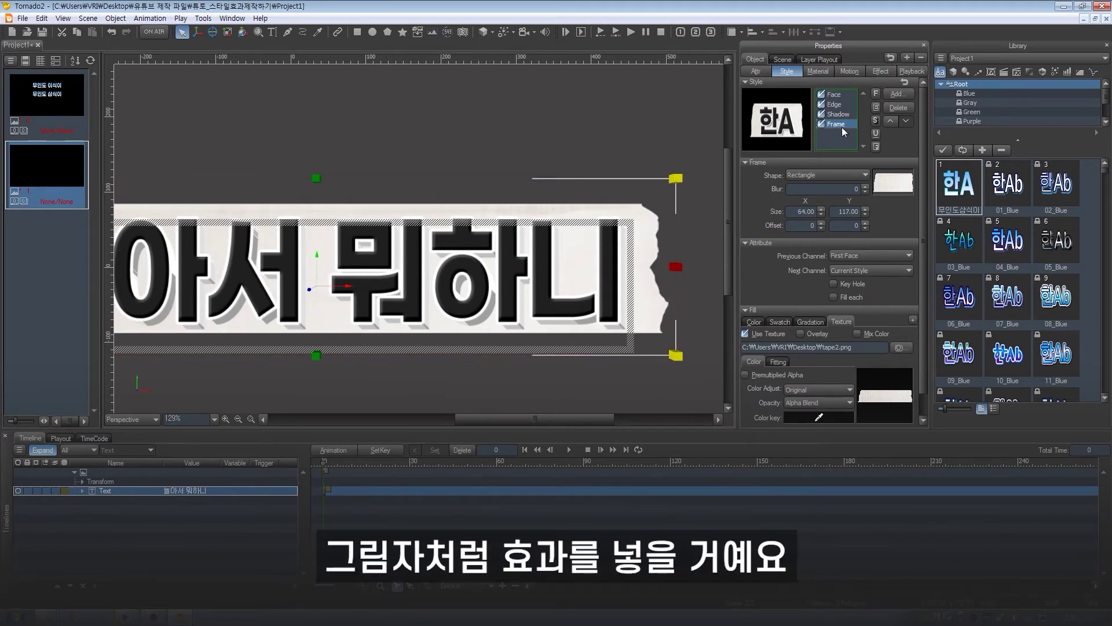
{"action": "left_click", "coordinate": [876, 147]}
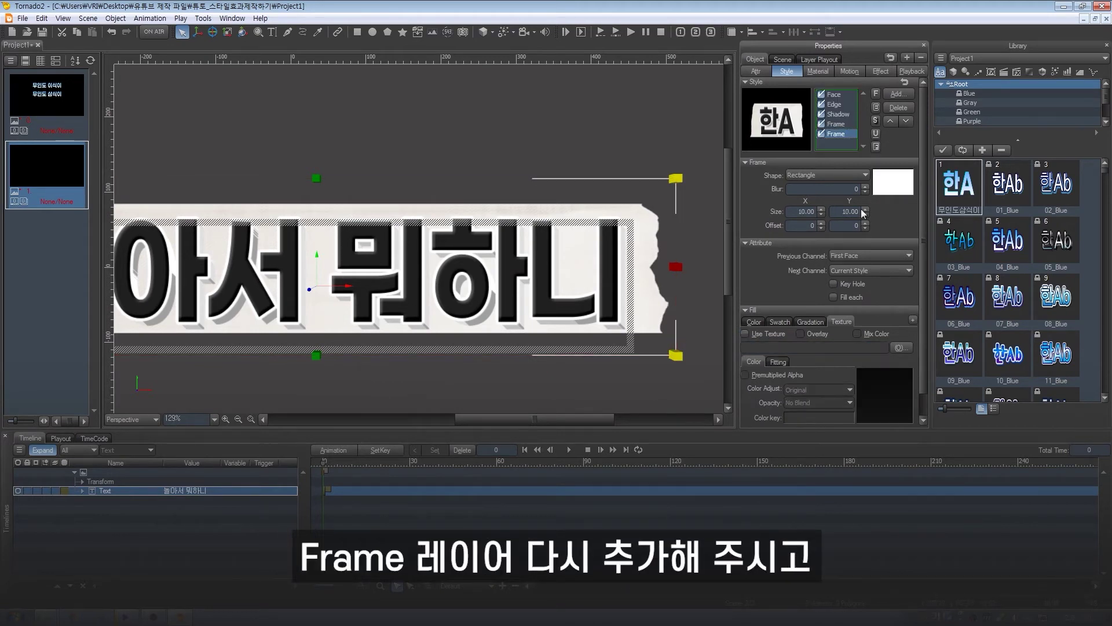
{"action": "scroll", "coordinate": [905, 249], "scroll_direction": "down", "scroll_amount": 1}
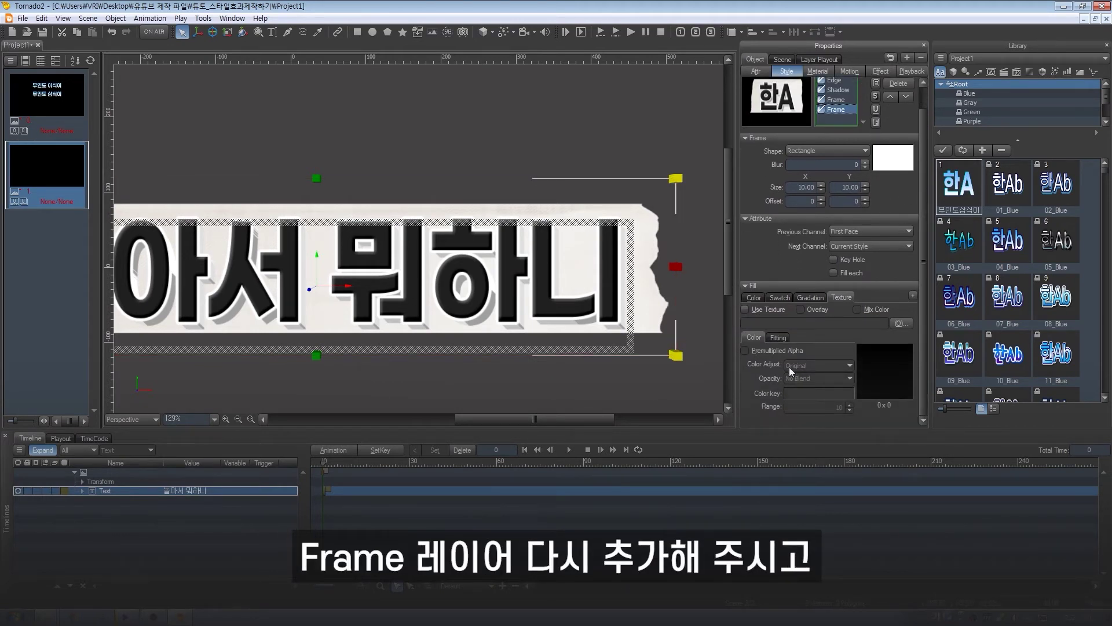
{"action": "left_click", "coordinate": [763, 309]}
{"action": "left_click", "coordinate": [854, 320]}
{"action": "left_click", "coordinate": [344, 249]}
{"action": "left_click", "coordinate": [421, 307]}
{"action": "double_click", "coordinate": [421, 308]}
{"action": "left_click", "coordinate": [817, 378]}
{"action": "left_click", "coordinate": [819, 396]}
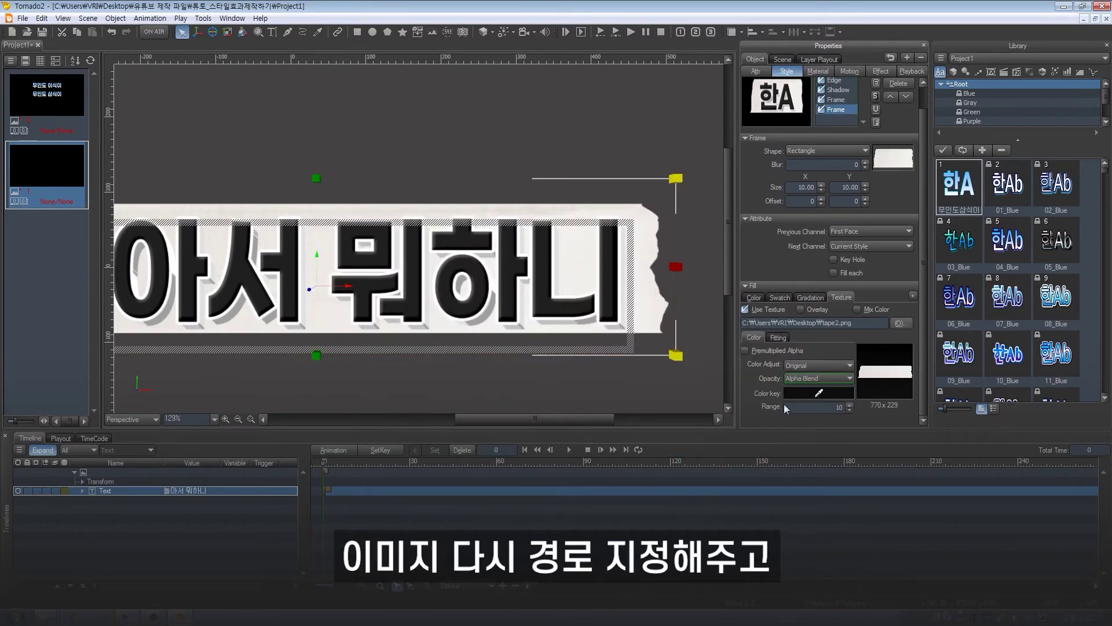
Enable Mix Color for the second frame's texture and give it a dark navy colour with red 0, green 0, blue 27
{"action": "left_click", "coordinate": [870, 310]}
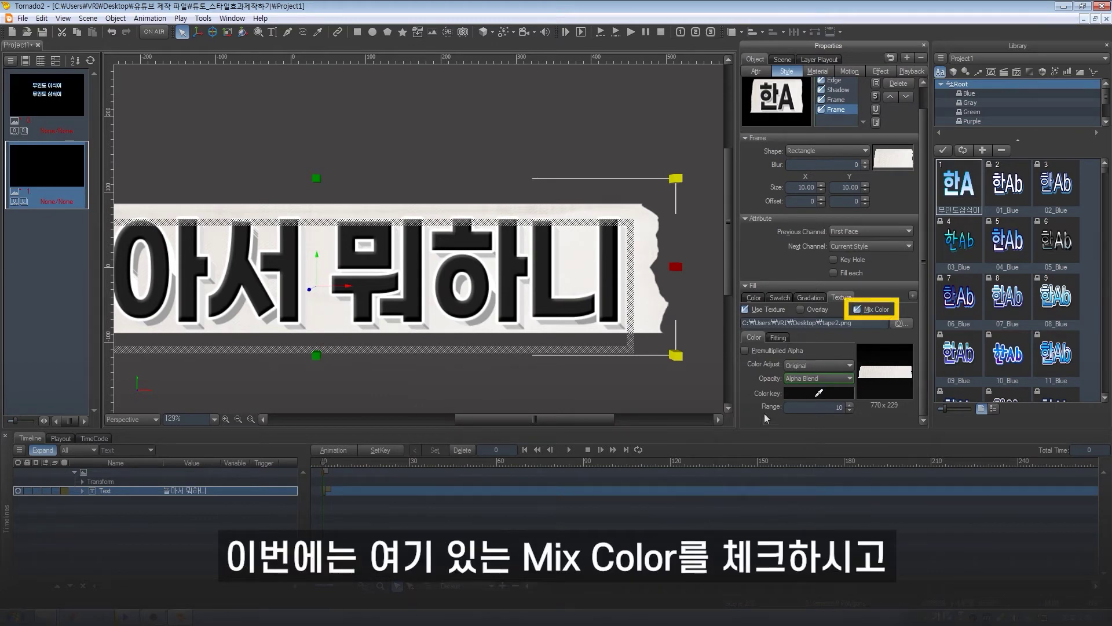
{"action": "left_click", "coordinate": [754, 298]}
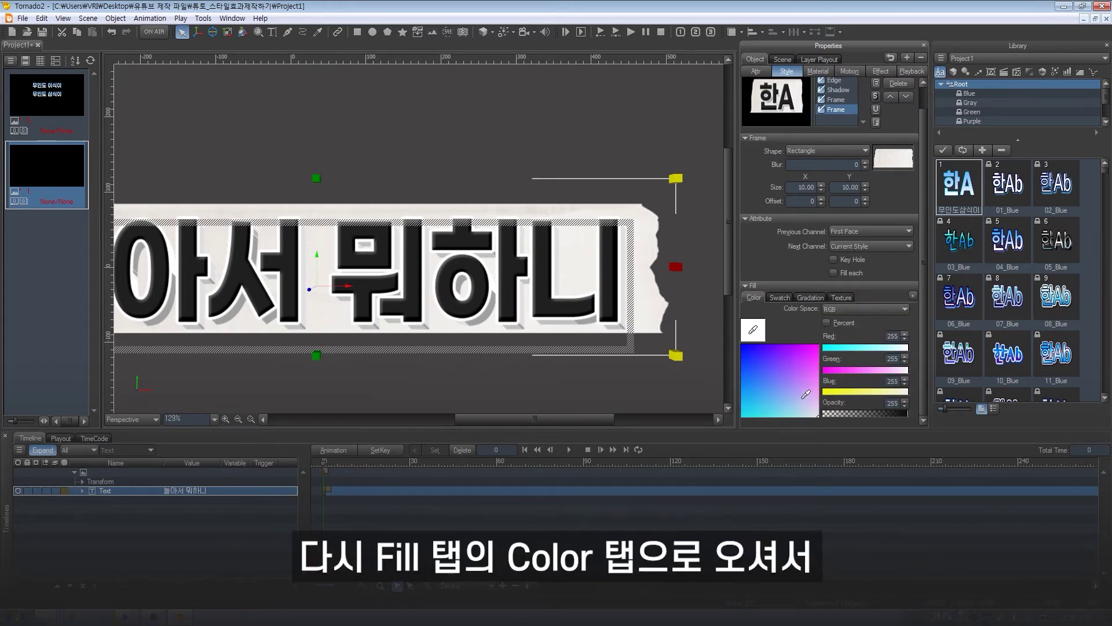
{"action": "left_click", "coordinate": [742, 346]}
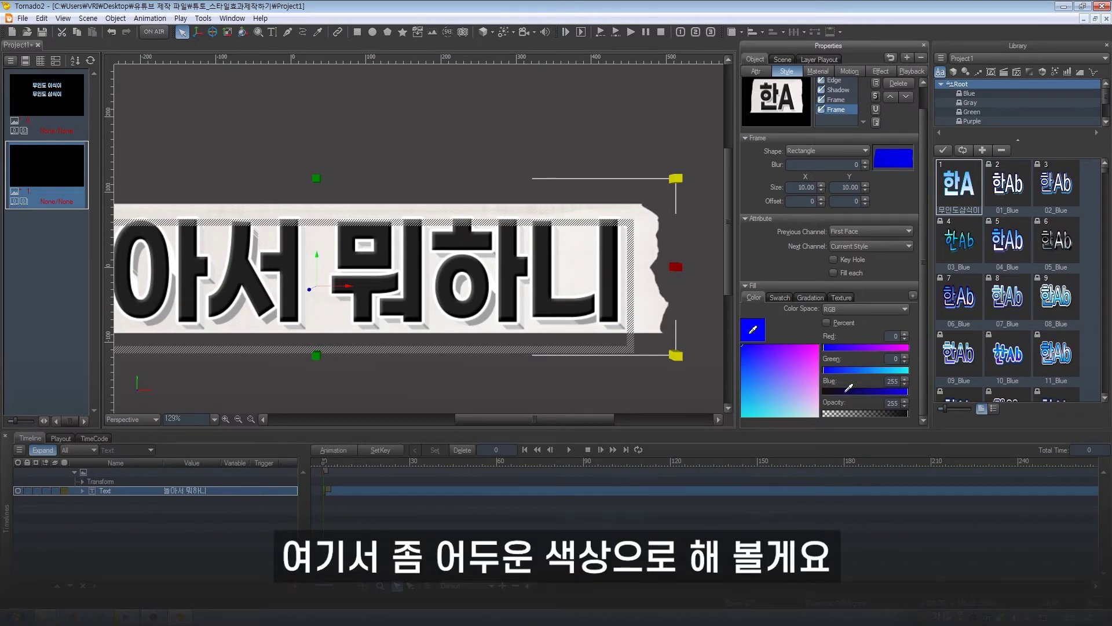
{"action": "left_click", "coordinate": [832, 391]}
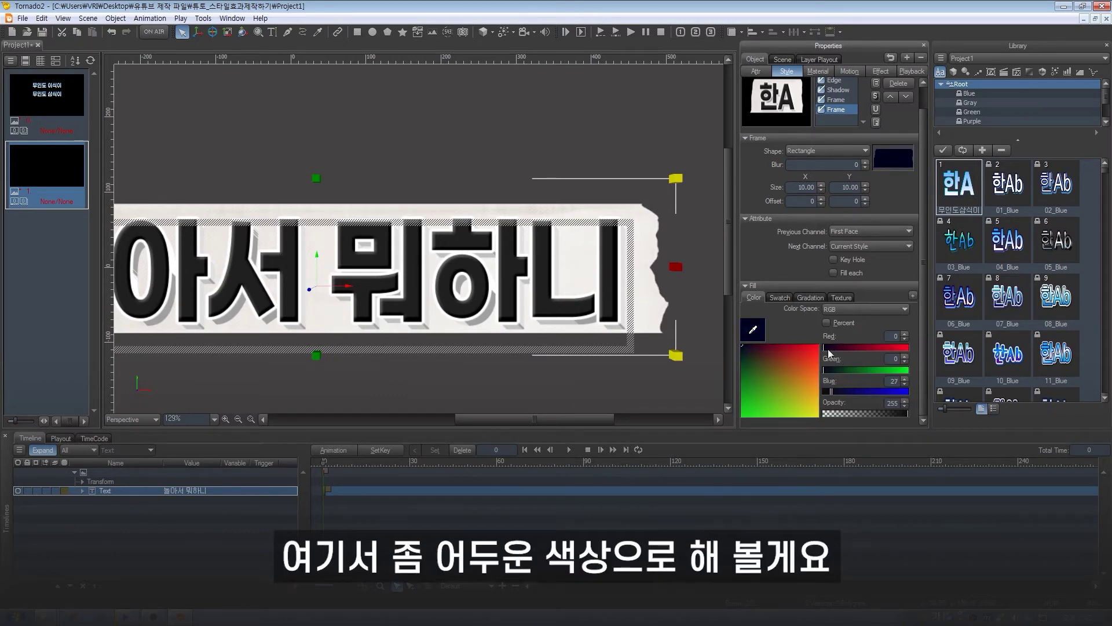
Match the second frame's size to the first at 64 by 117 and offset it 7 in X and 5 in Y
{"action": "left_click", "coordinate": [837, 101]}
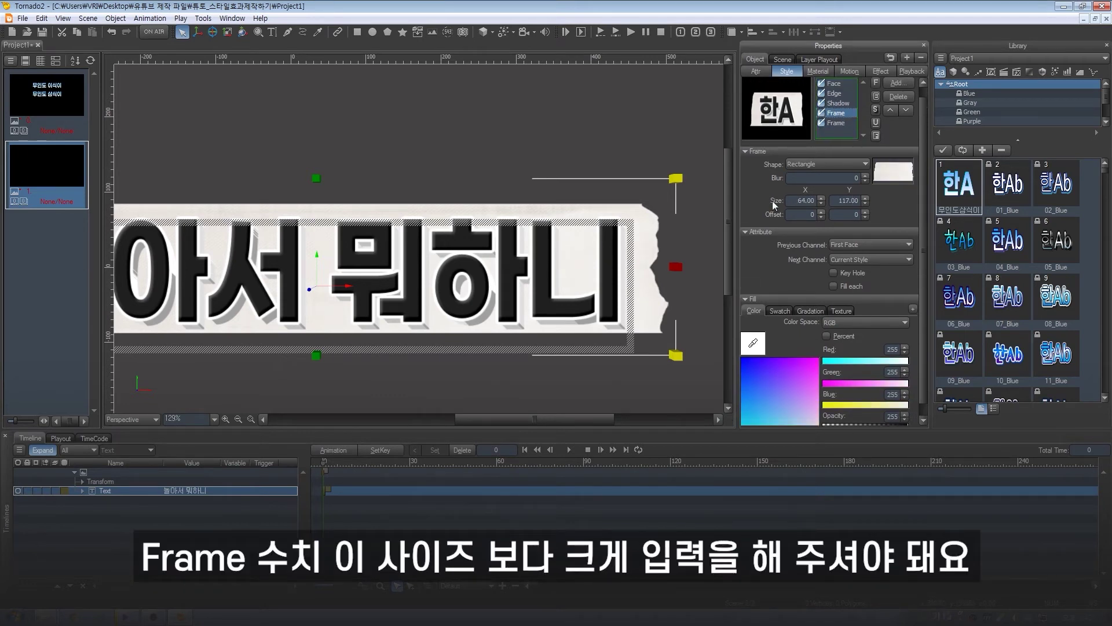
{"action": "left_click", "coordinate": [834, 124]}
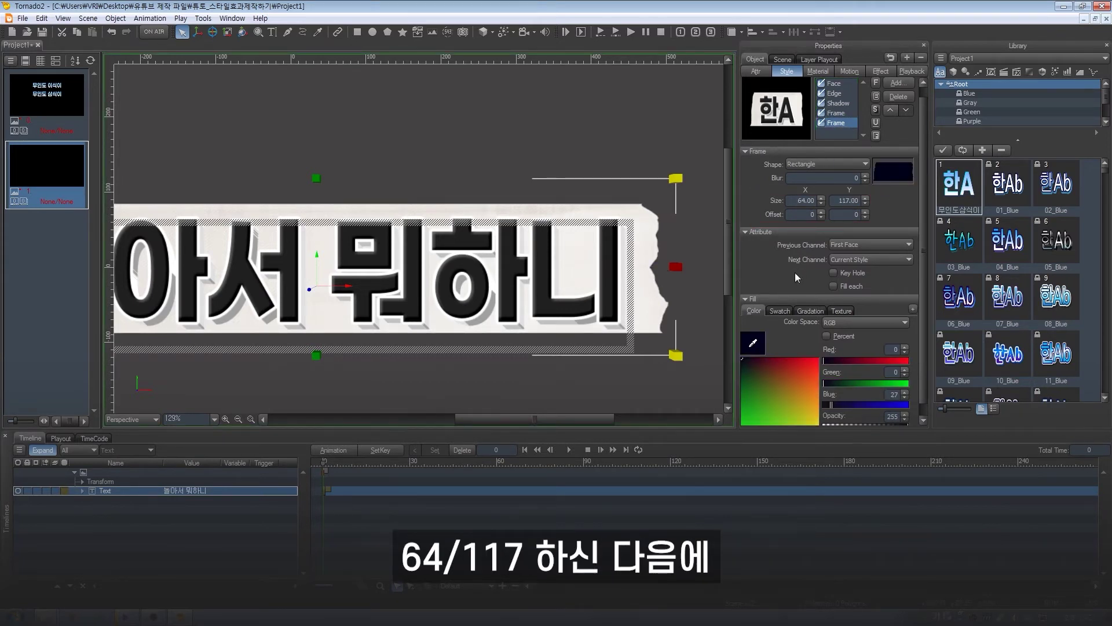
{"action": "left_click", "coordinate": [821, 211]}
{"action": "left_click", "coordinate": [821, 211]}
{"action": "left_click", "coordinate": [821, 212]}
{"action": "left_click", "coordinate": [821, 212]}
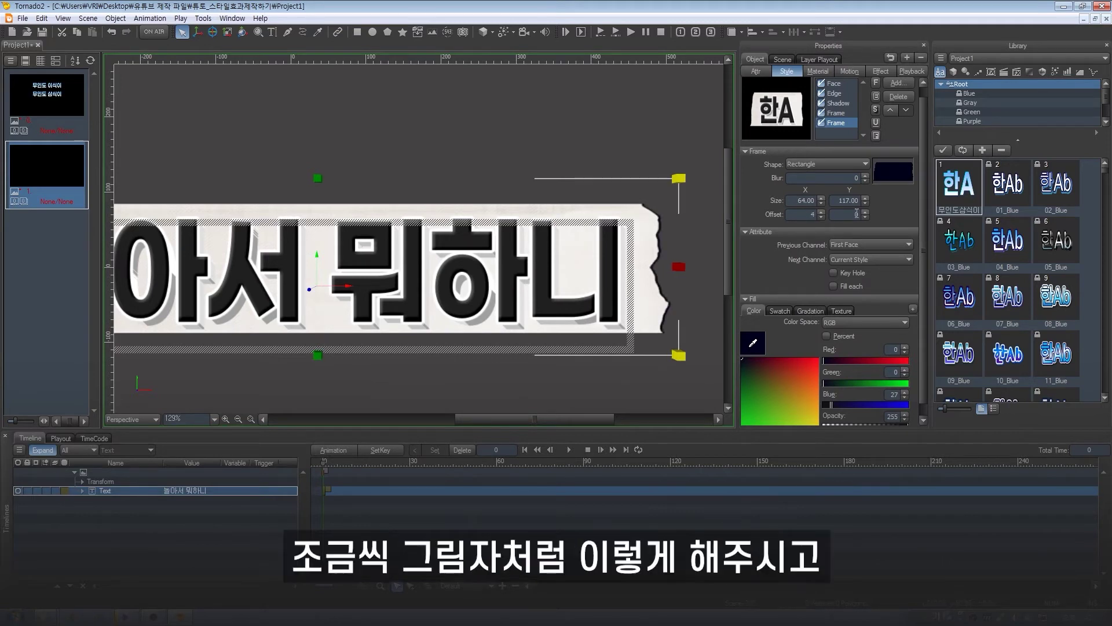
{"action": "left_click_drag", "start_coordinate": [867, 214], "coordinate": [866, 218]}
{"action": "key", "text": "shift+Tab"}
{"action": "left_click", "coordinate": [821, 211]}
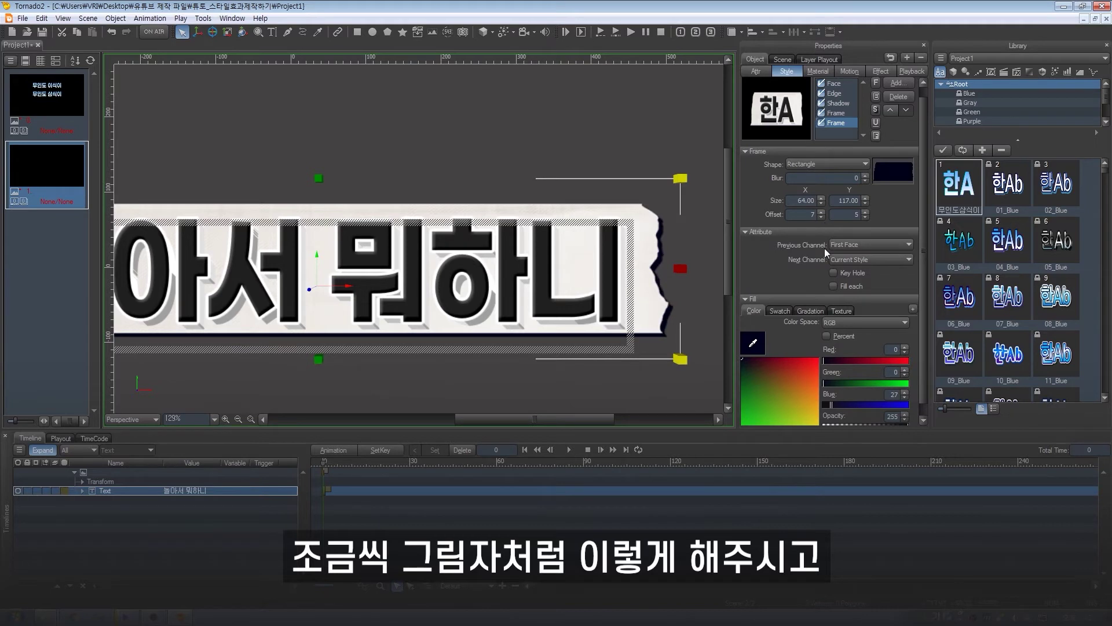
Lower the second frame's colour opacity to 90 and deselect the text
{"action": "scroll", "coordinate": [853, 213], "scroll_direction": "down", "scroll_amount": 1}
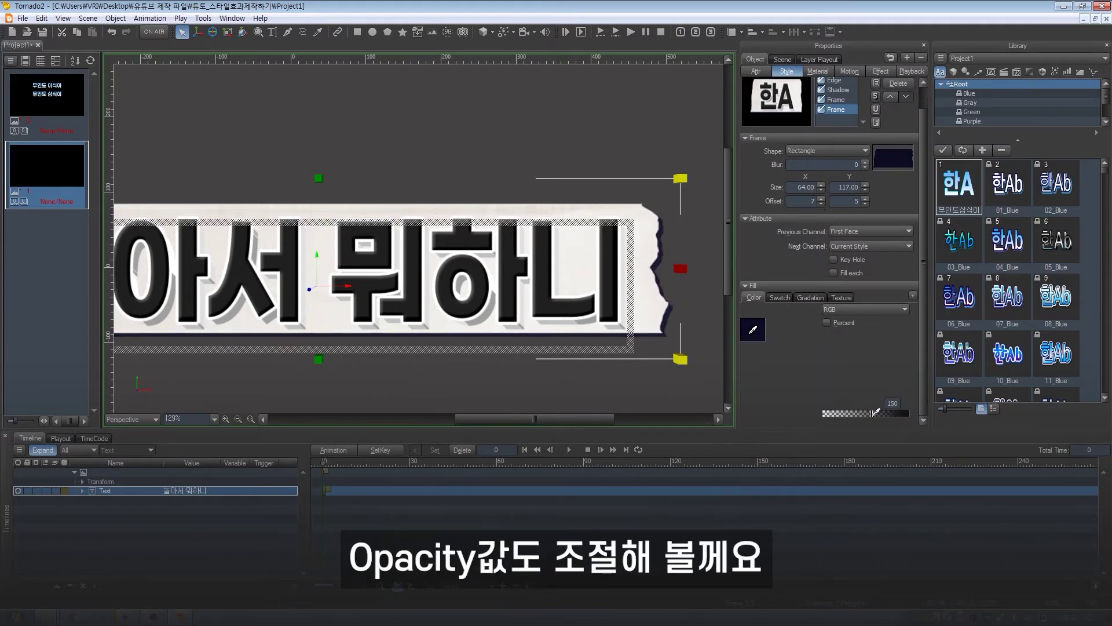
{"action": "left_click", "coordinate": [866, 413]}
{"action": "left_click_drag", "start_coordinate": [865, 413], "coordinate": [853, 413]}
{"action": "left_click", "coordinate": [605, 394]}
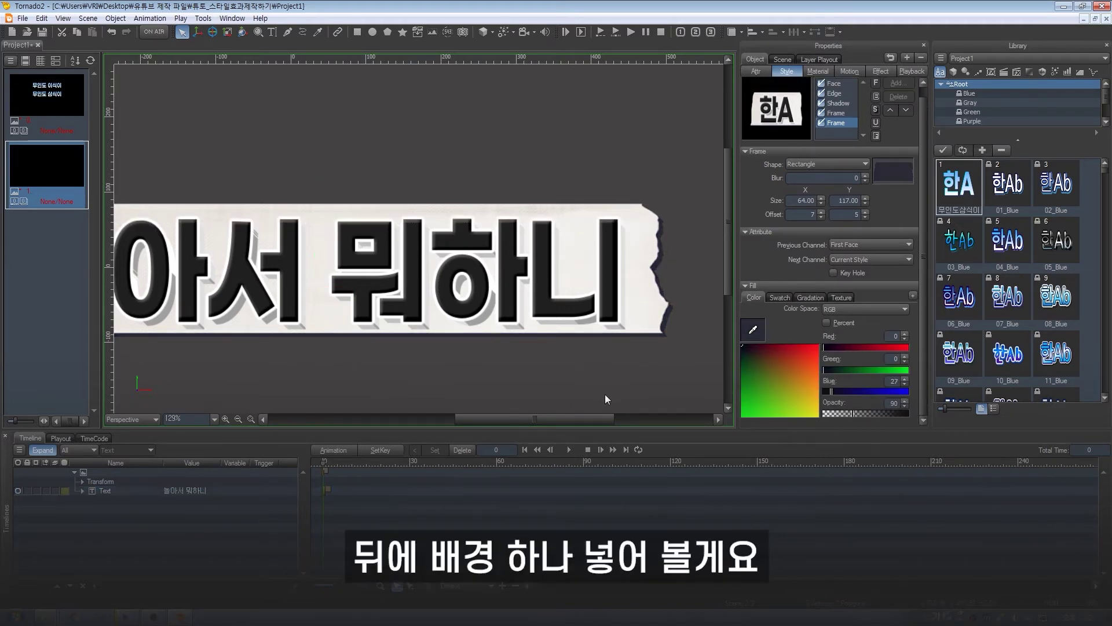
Turn on the scene background and fill it with a light grey swatch
{"action": "left_click", "coordinate": [782, 60]}
{"action": "left_click", "coordinate": [755, 222]}
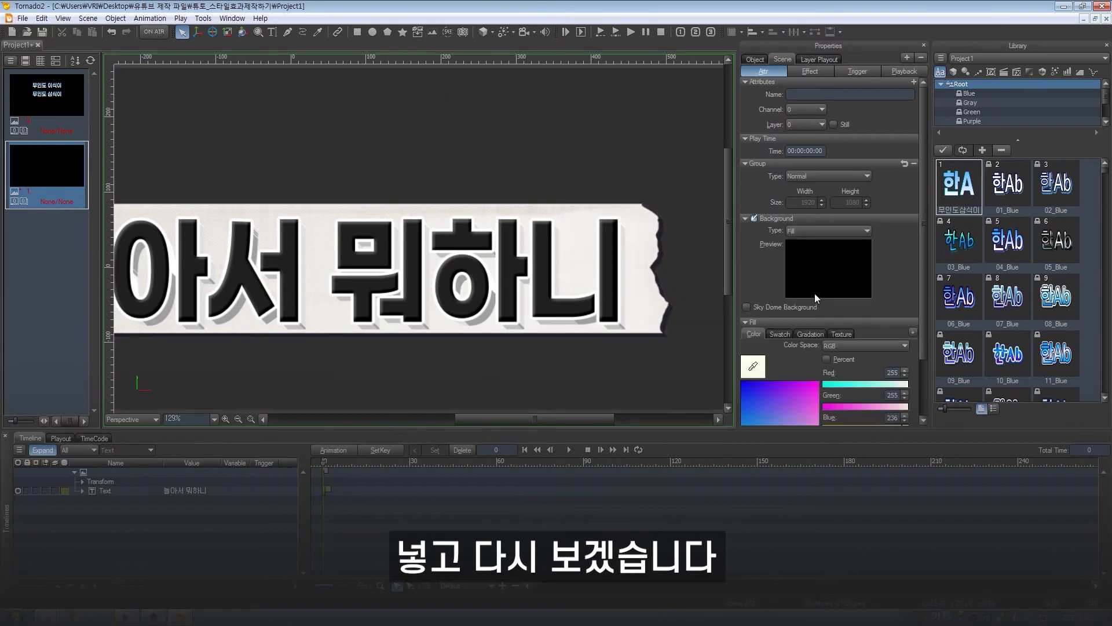
{"action": "scroll", "coordinate": [798, 258], "scroll_direction": "down", "scroll_amount": 4}
{"action": "left_click", "coordinate": [780, 262]}
{"action": "left_click", "coordinate": [894, 288]}
{"action": "left_click", "coordinate": [875, 297]}
{"action": "scroll", "coordinate": [653, 385], "scroll_direction": "down", "scroll_amount": 3}
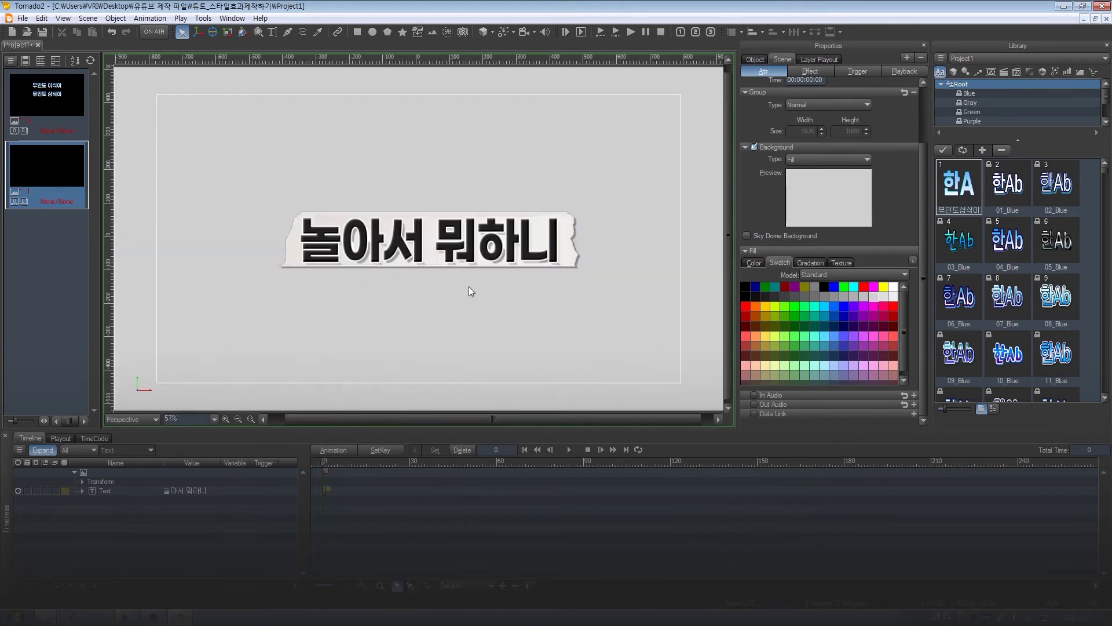
{"action": "scroll", "coordinate": [469, 286], "scroll_direction": "up", "scroll_amount": 1}
{"action": "left_click", "coordinate": [468, 255]}
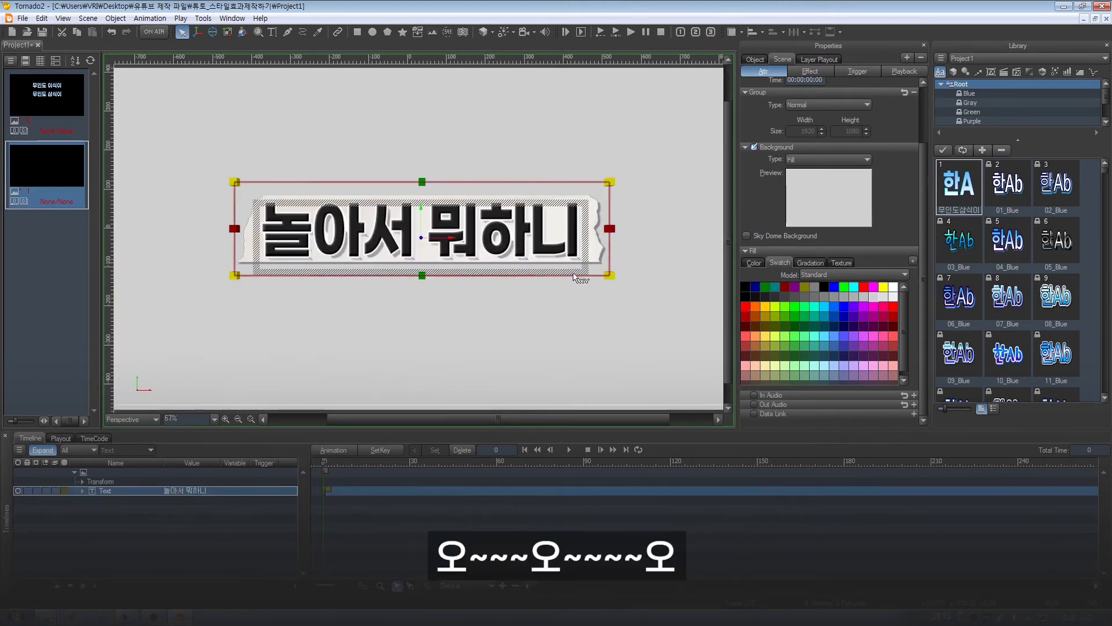
{"action": "left_click", "coordinate": [575, 279]}
{"action": "scroll", "coordinate": [566, 288], "scroll_direction": "up", "scroll_amount": 3}
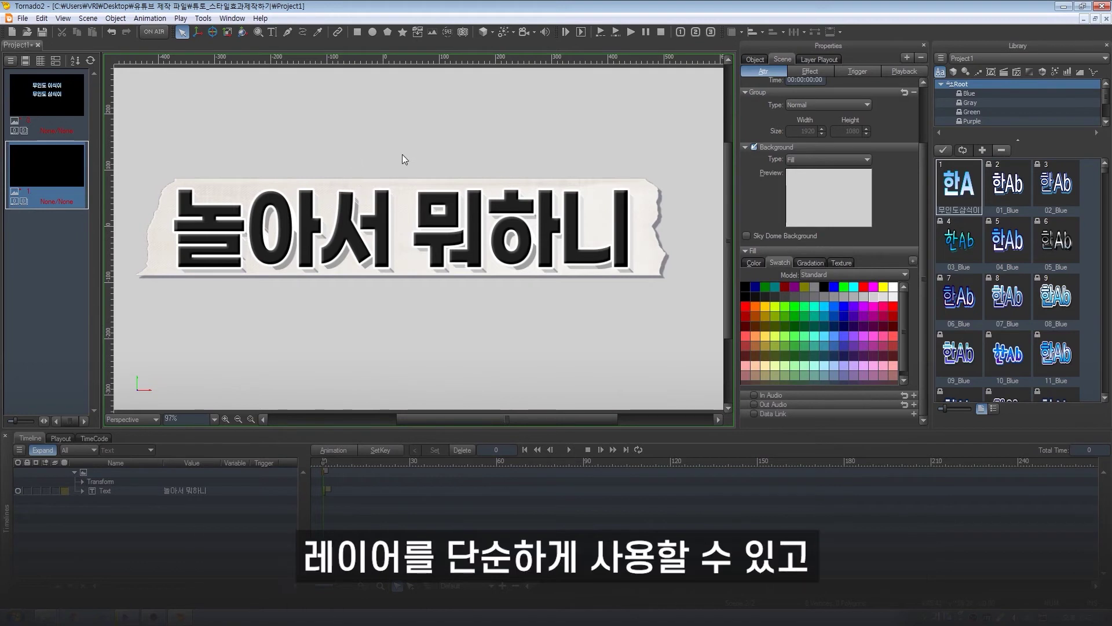
Add a second text line reading "텍스트 추가 하세요" in the same style and move it slightly below the first line
{"action": "scroll", "coordinate": [466, 290], "scroll_direction": "down", "scroll_amount": 3}
{"action": "double_click", "coordinate": [443, 249]}
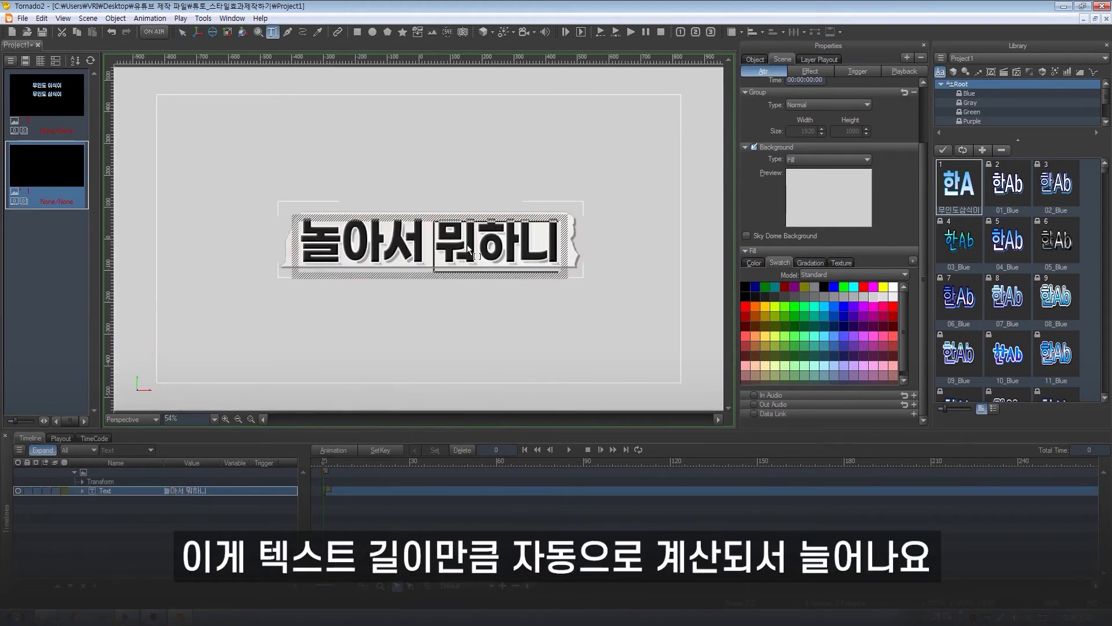
{"action": "left_click", "coordinate": [545, 245]}
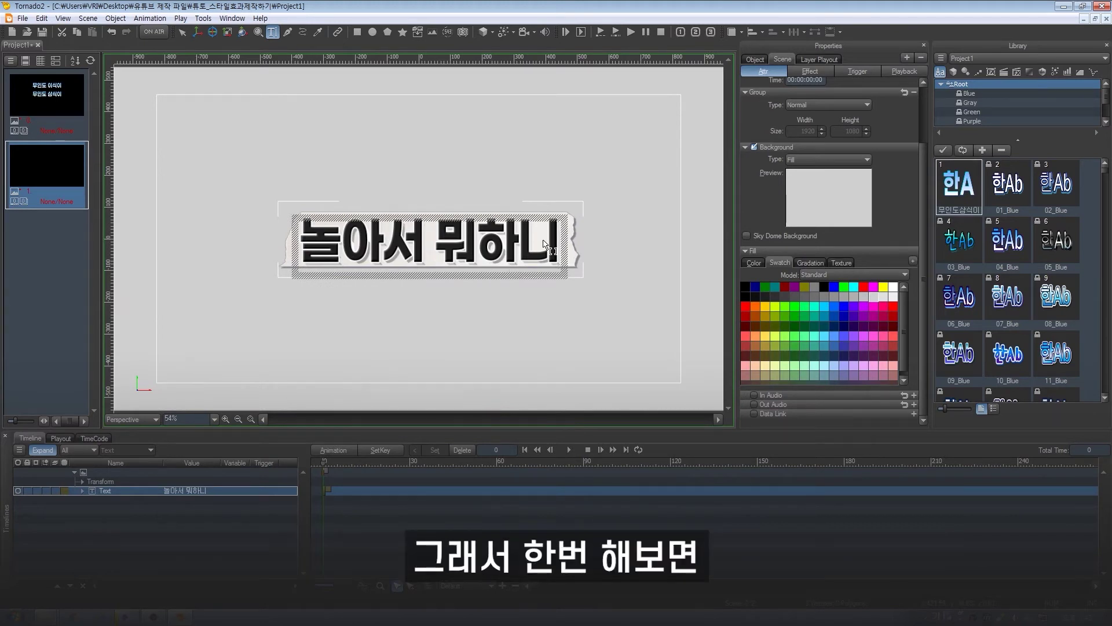
{"action": "key", "text": "Return"}
{"action": "type", "text": "텍"}
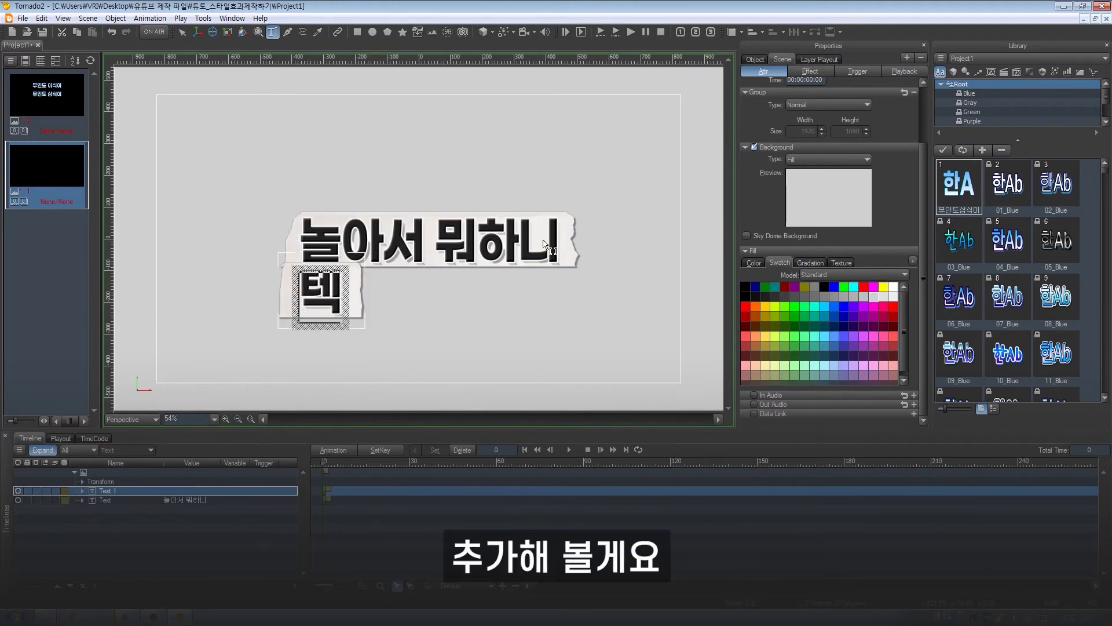
{"action": "type", "text": "스트 추가 하세요"}
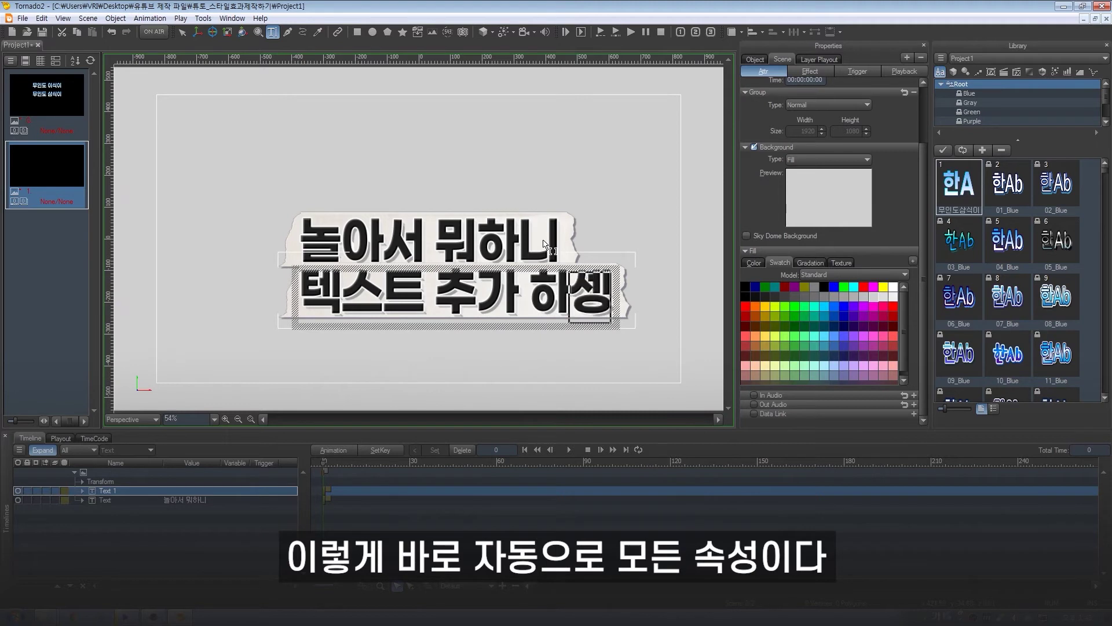
{"action": "key", "text": "Escape"}
{"action": "left_click_drag", "start_coordinate": [621, 291], "coordinate": [607, 320]}
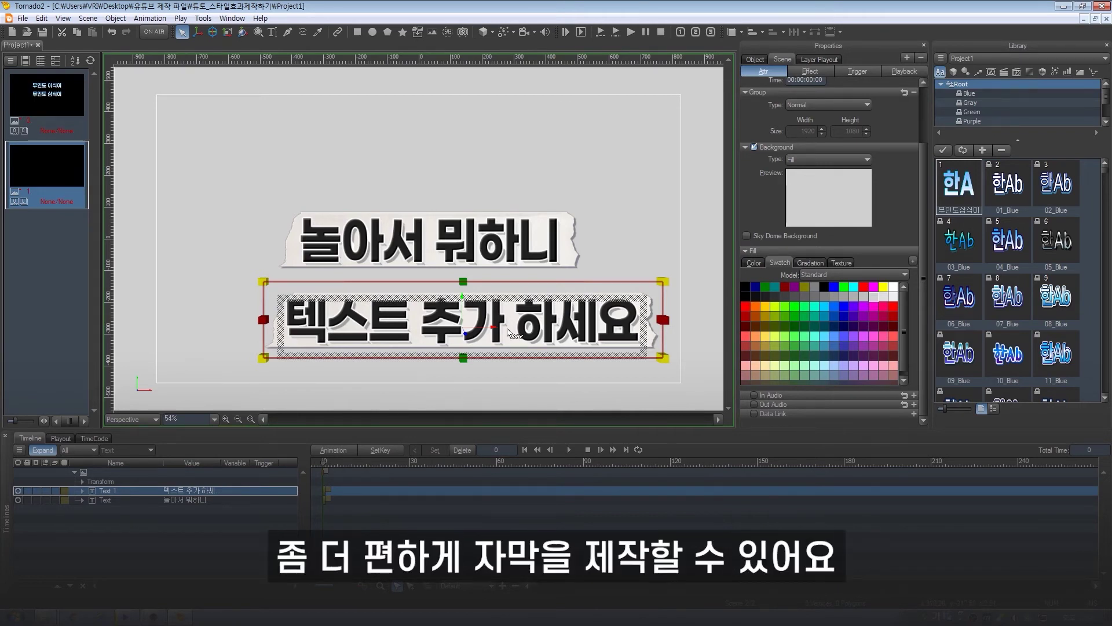
{"action": "left_click", "coordinate": [574, 364]}
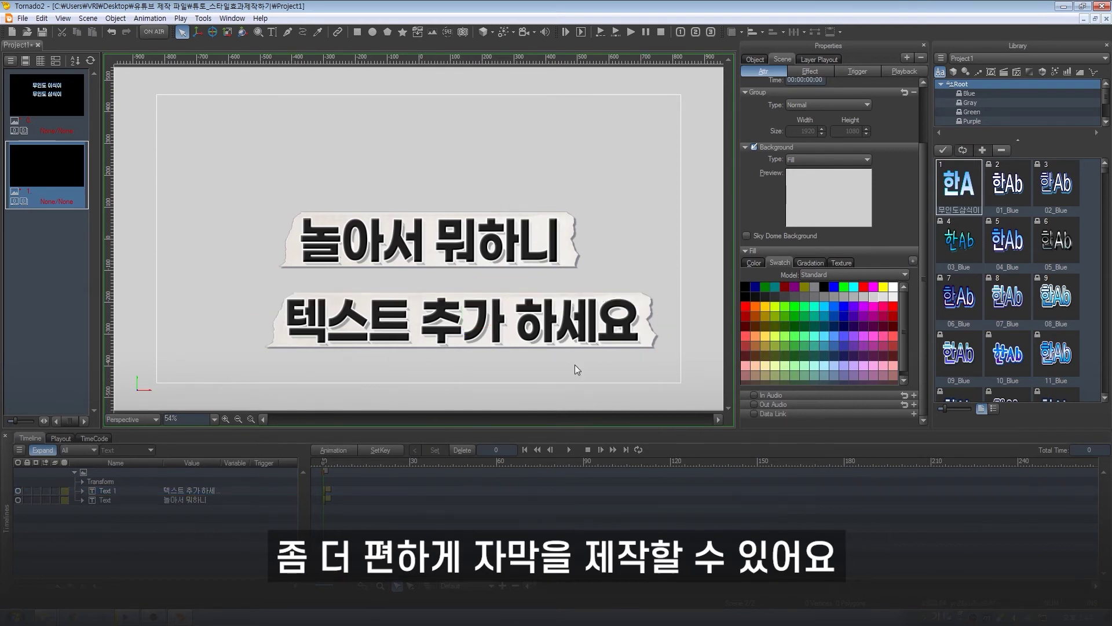
Add the second line's tape style to the library's Root category and rename it "놀아서뭐하니"
{"action": "left_click", "coordinate": [567, 349]}
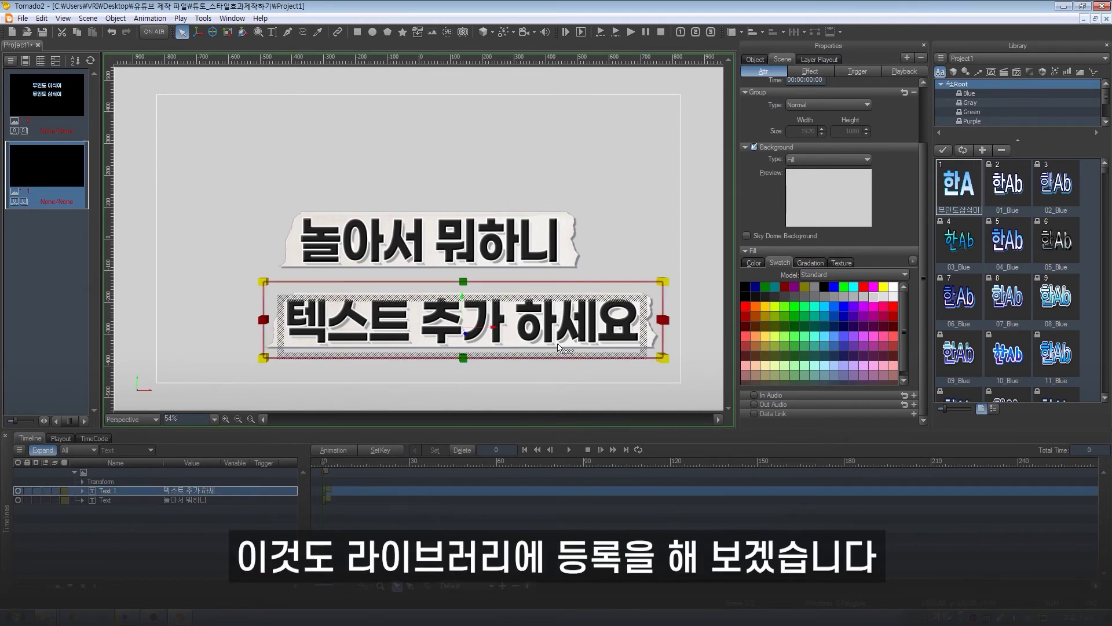
{"action": "left_click", "coordinate": [982, 149]}
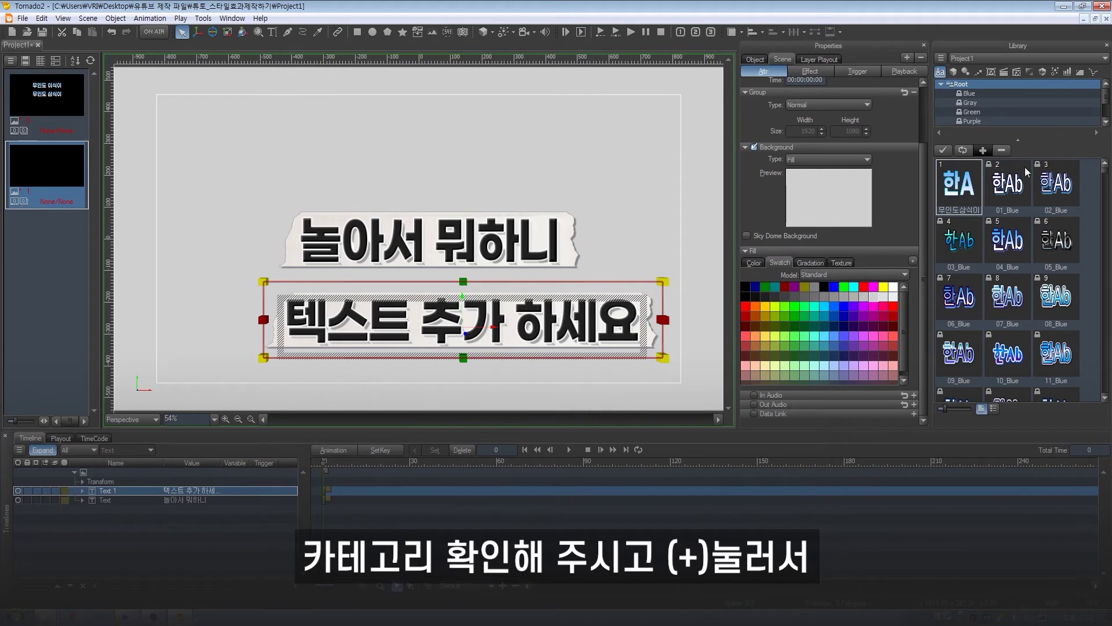
{"action": "right_click", "coordinate": [1007, 197]}
{"action": "left_click", "coordinate": [1023, 212]}
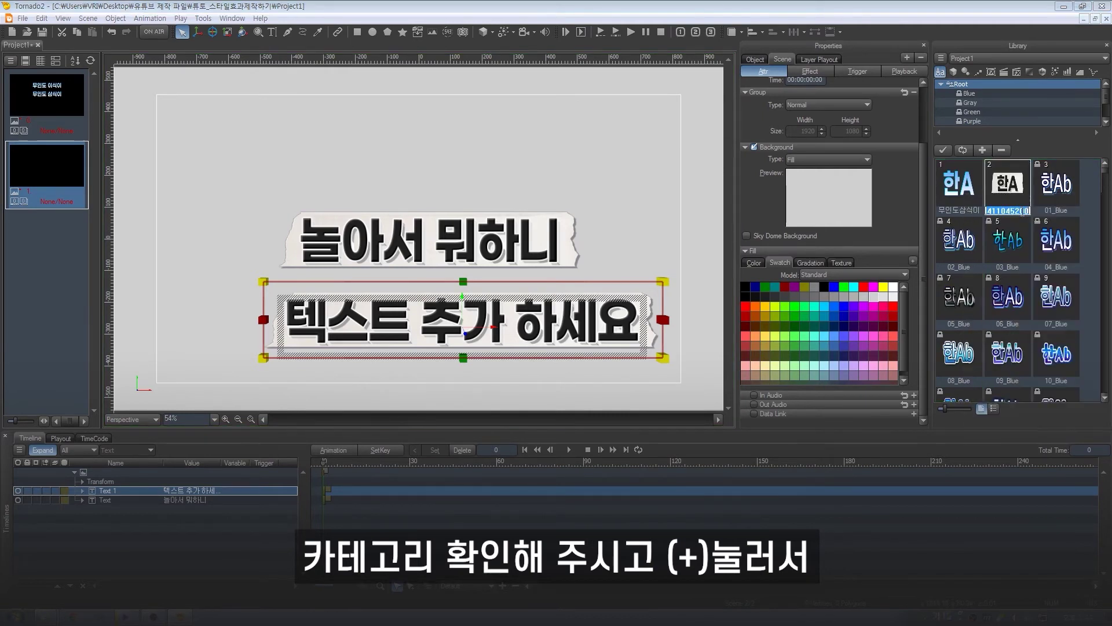
{"action": "type", "text": "놀아"}
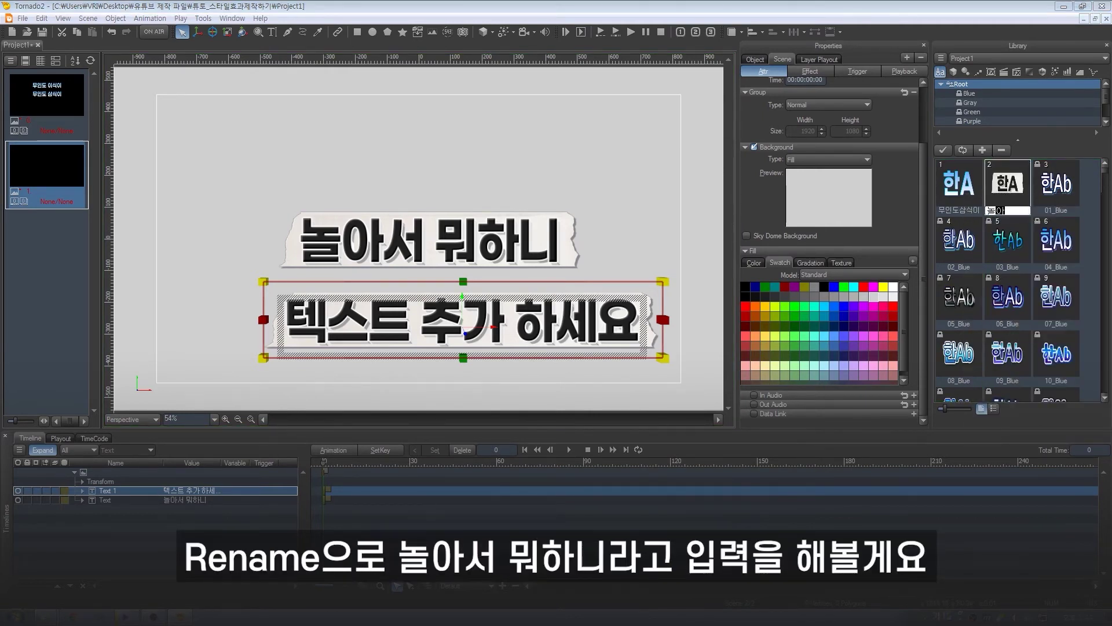
{"action": "type", "text": "서뭐하니"}
{"action": "key", "text": "Return"}
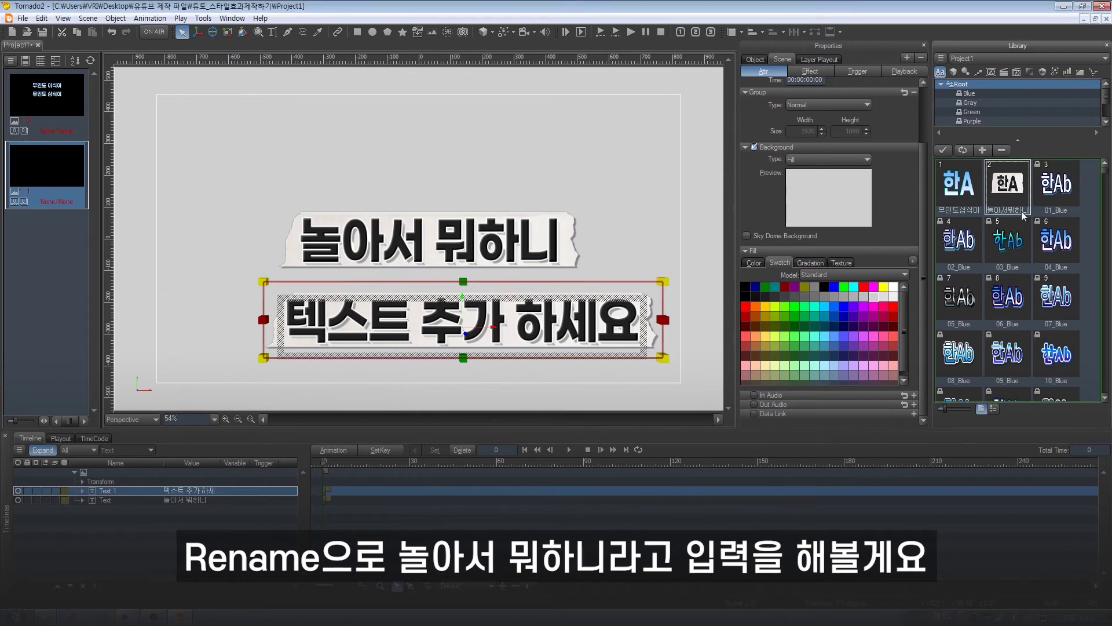
Duplicate the "텍스트 추가 하세요" line above the first line and open the copy for text editing at the word "추가"
{"action": "left_click", "coordinate": [603, 151]}
{"action": "left_click", "coordinate": [574, 327]}
{"action": "left_click_drag", "start_coordinate": [573, 328], "coordinate": [570, 170]}
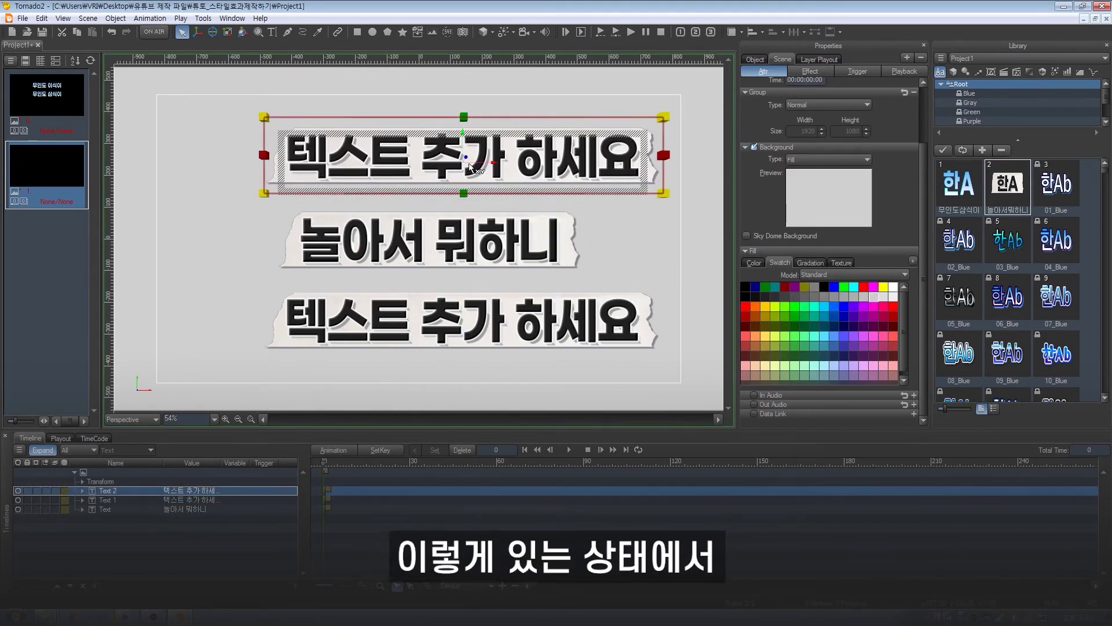
{"action": "double_click", "coordinate": [480, 171]}
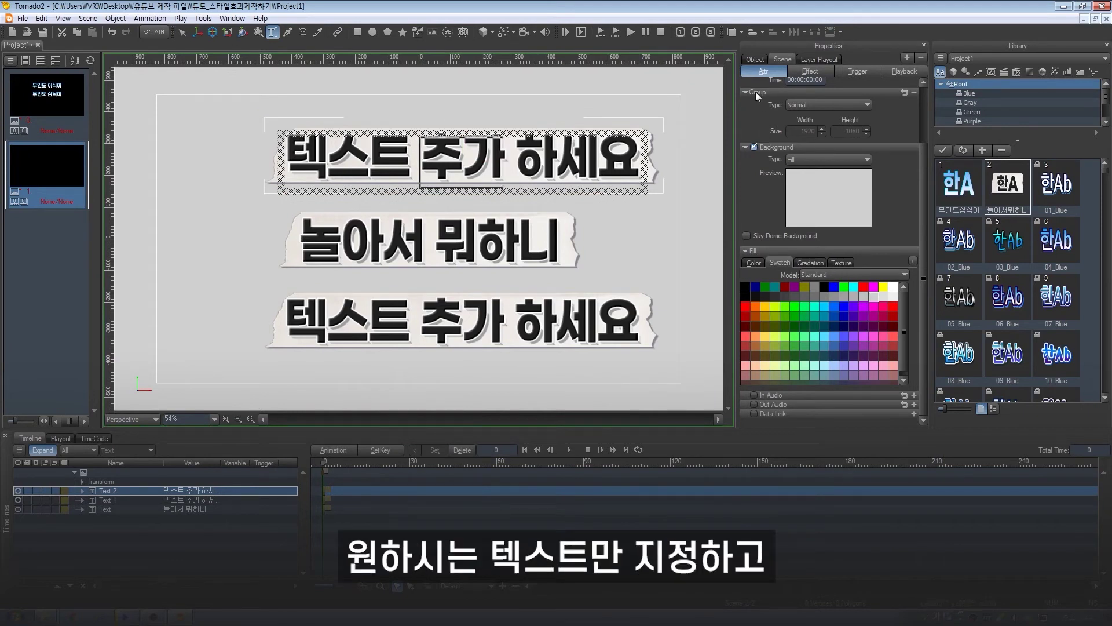
Recolour the face of the word "추가" in the uppermost text line to orange and finish editing the text
{"action": "left_click", "coordinate": [755, 60]}
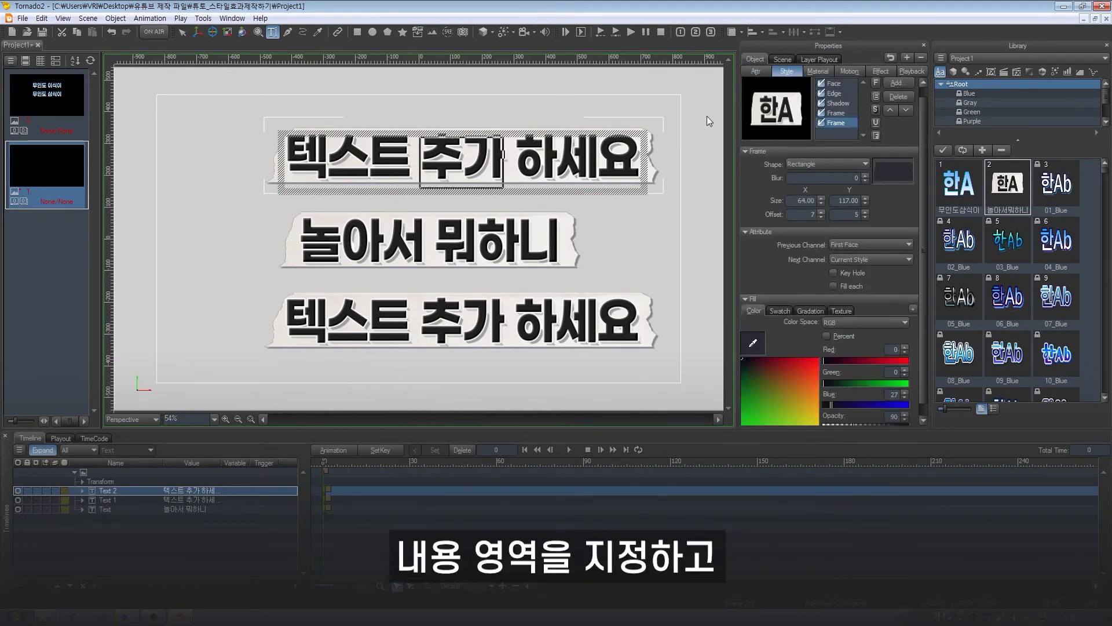
{"action": "left_click", "coordinate": [835, 83]}
{"action": "left_click", "coordinate": [817, 348]}
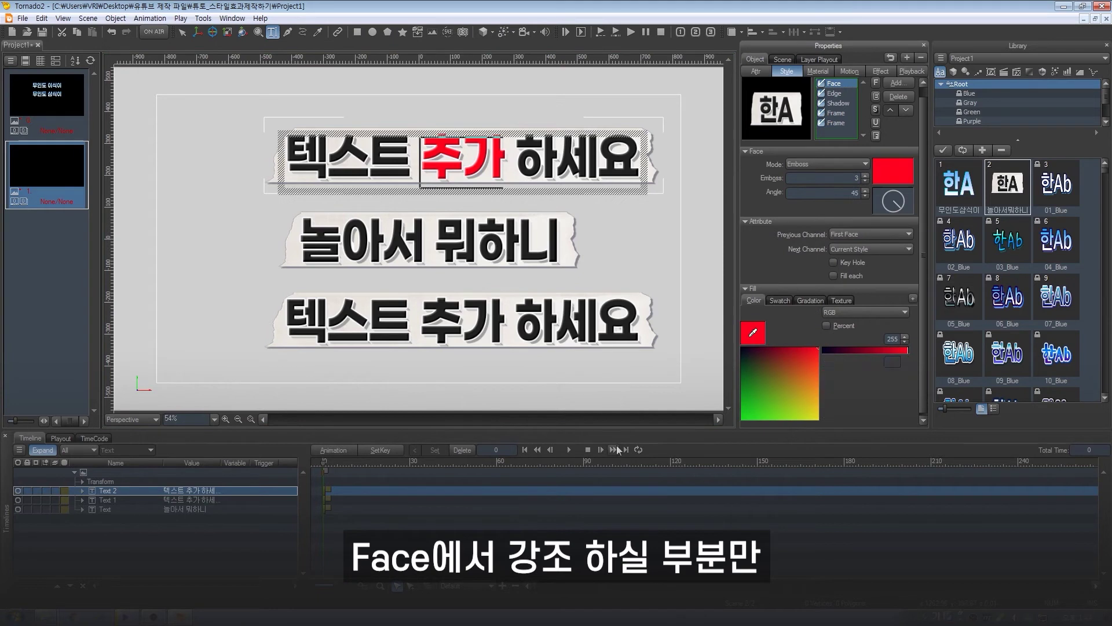
{"action": "left_click_drag", "start_coordinate": [793, 398], "coordinate": [808, 377]}
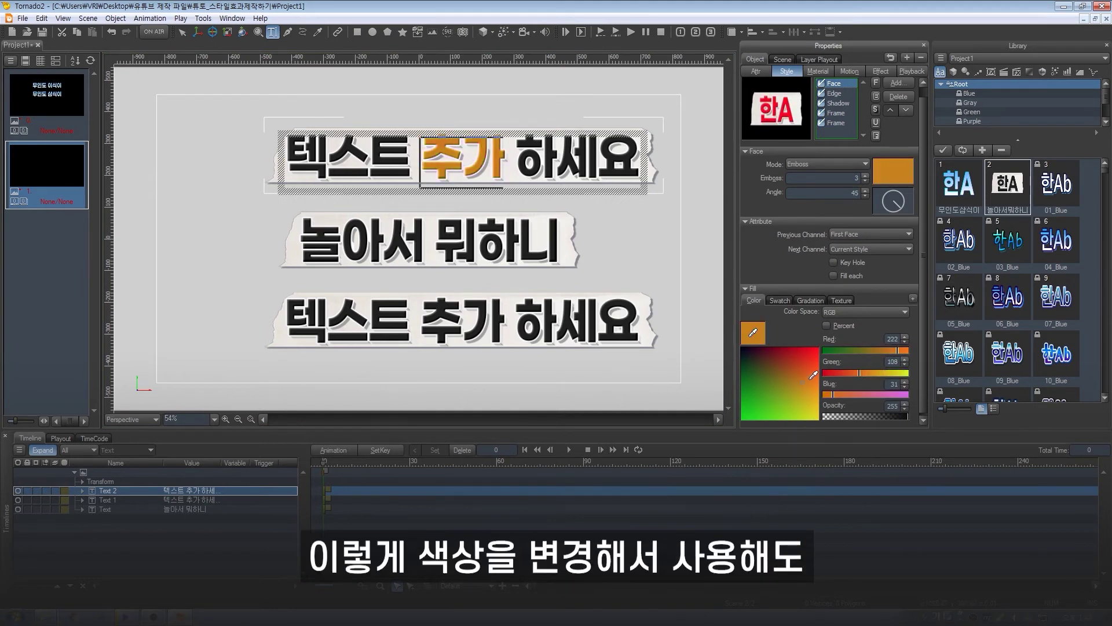
{"action": "key", "text": "Escape"}
{"action": "left_click", "coordinate": [572, 280]}
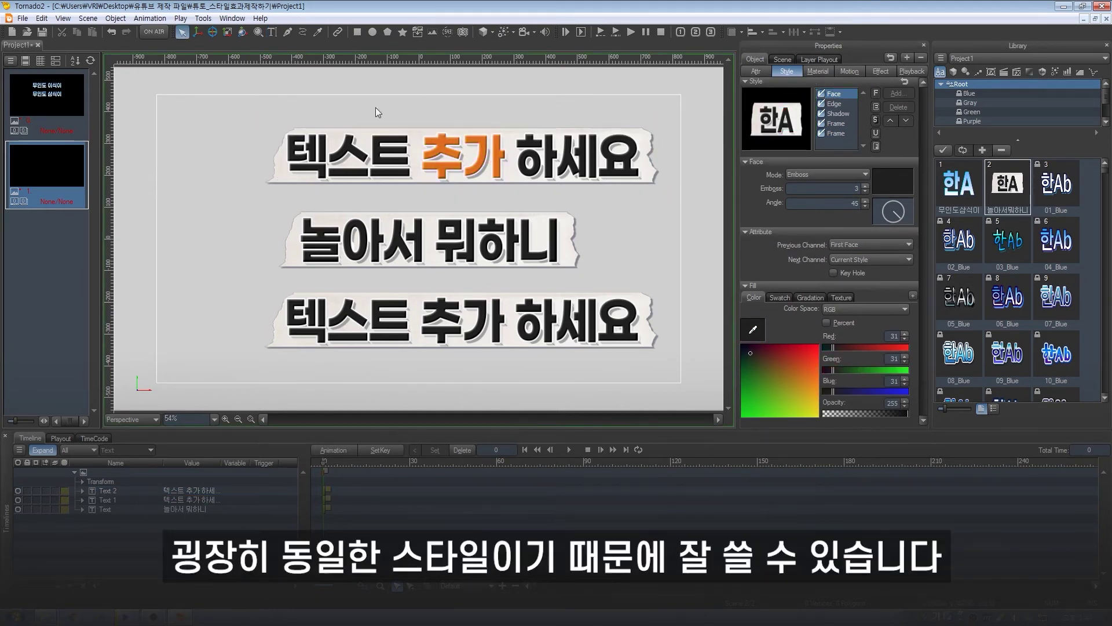
{"action": "left_click", "coordinate": [565, 168]}
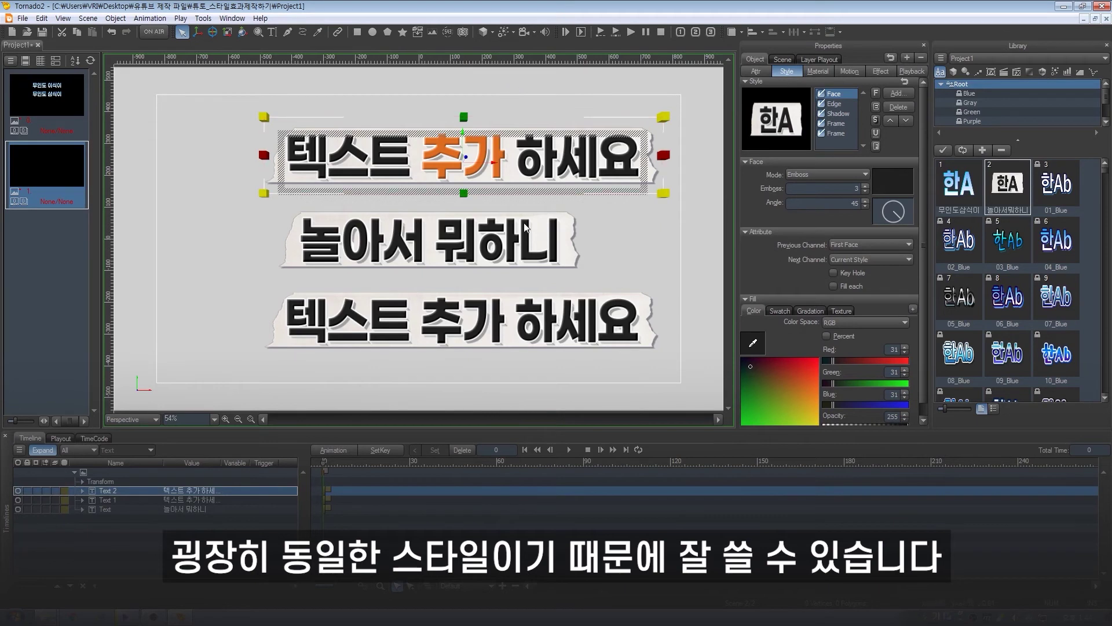
{"action": "left_click", "coordinate": [618, 234]}
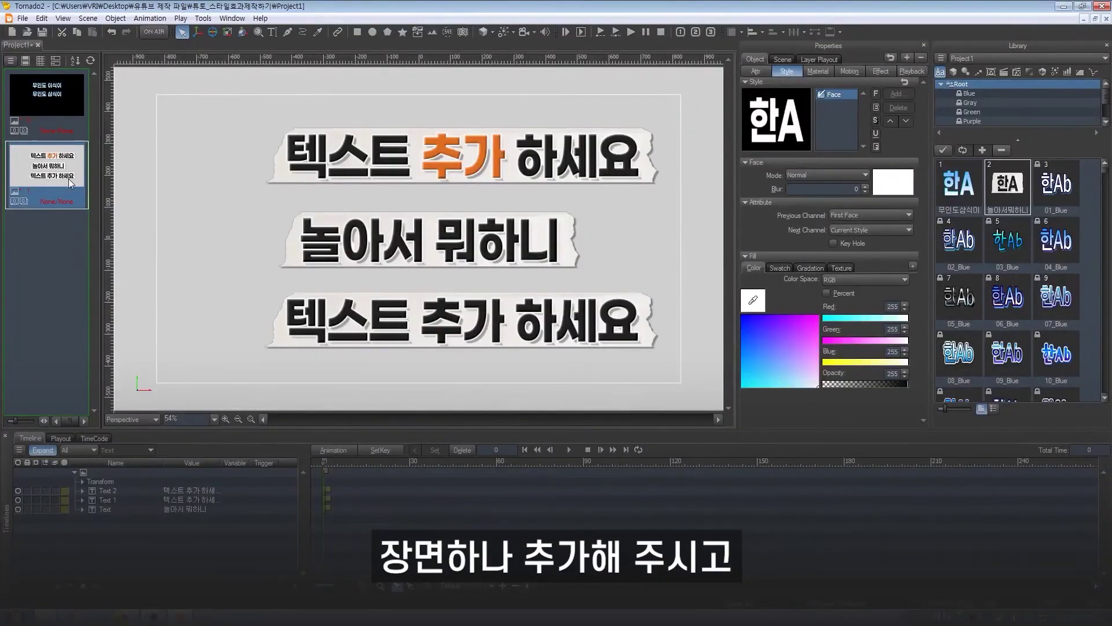
Add a new scene with the text "분노의 질주" and move the text to the horizontal centre of the frame
{"action": "key", "text": "Insert"}
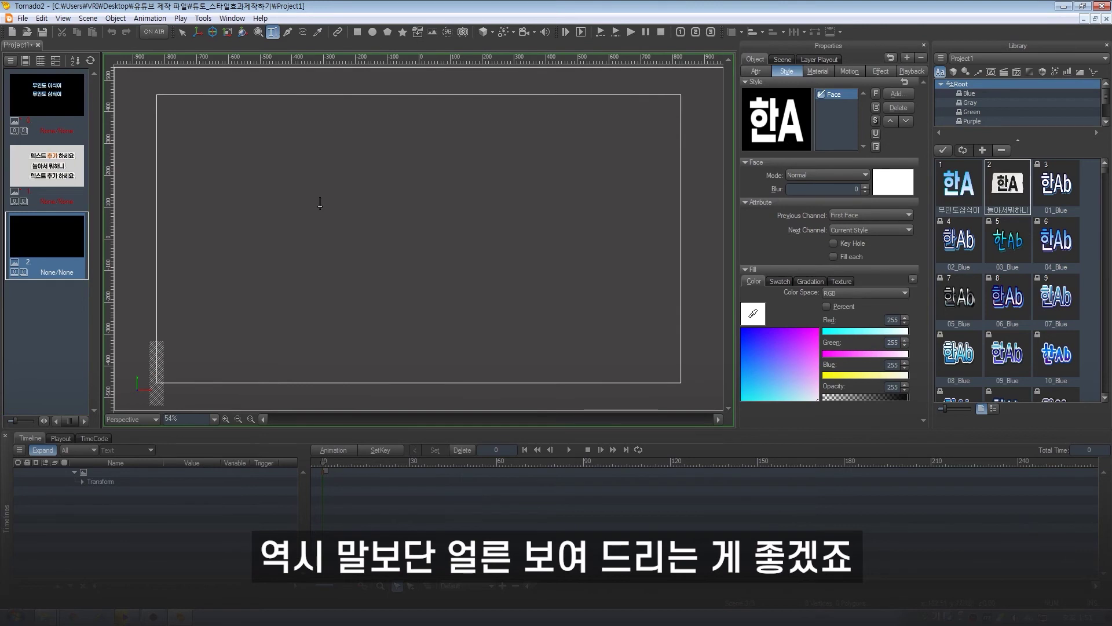
{"action": "left_click", "coordinate": [336, 226]}
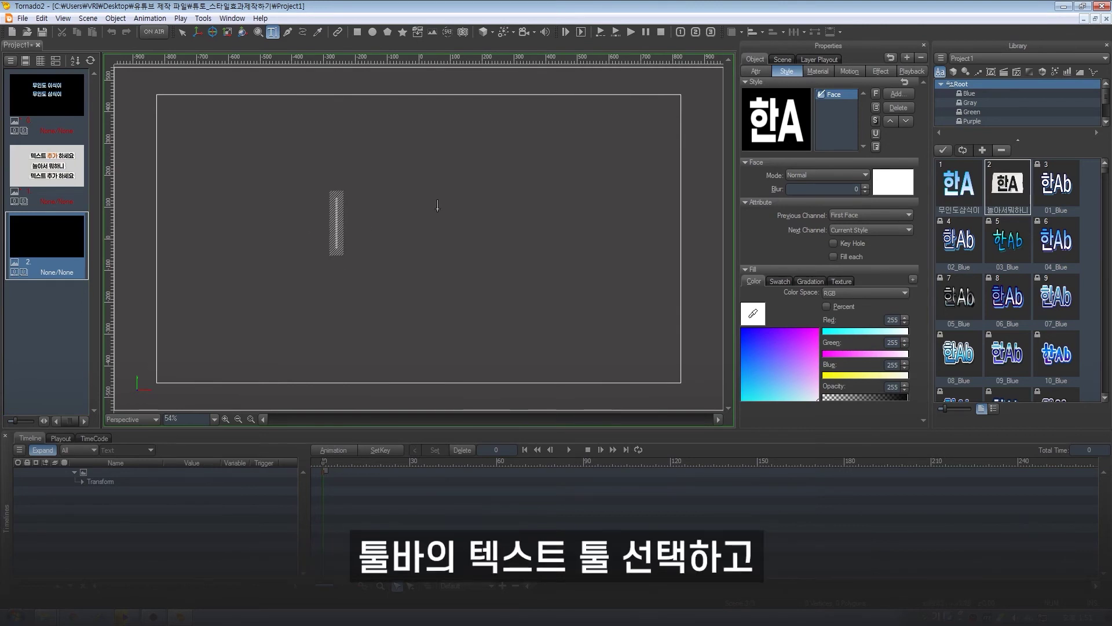
{"action": "type", "text": "분노의 질주"}
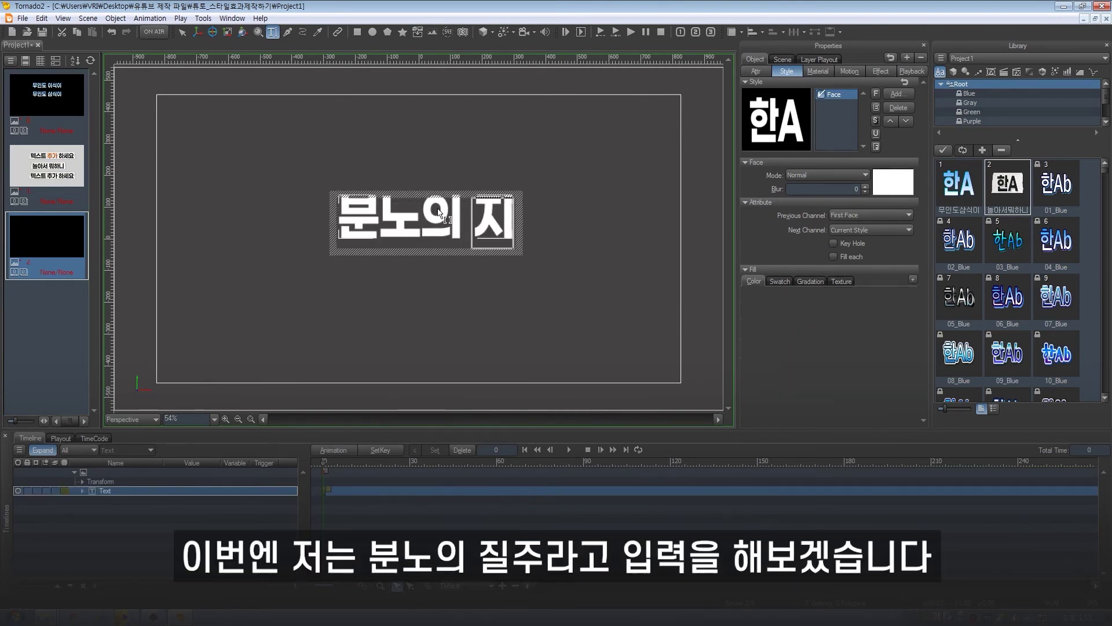
{"action": "key", "text": "Escape"}
{"action": "left_click_drag", "start_coordinate": [487, 231], "coordinate": [460, 238]}
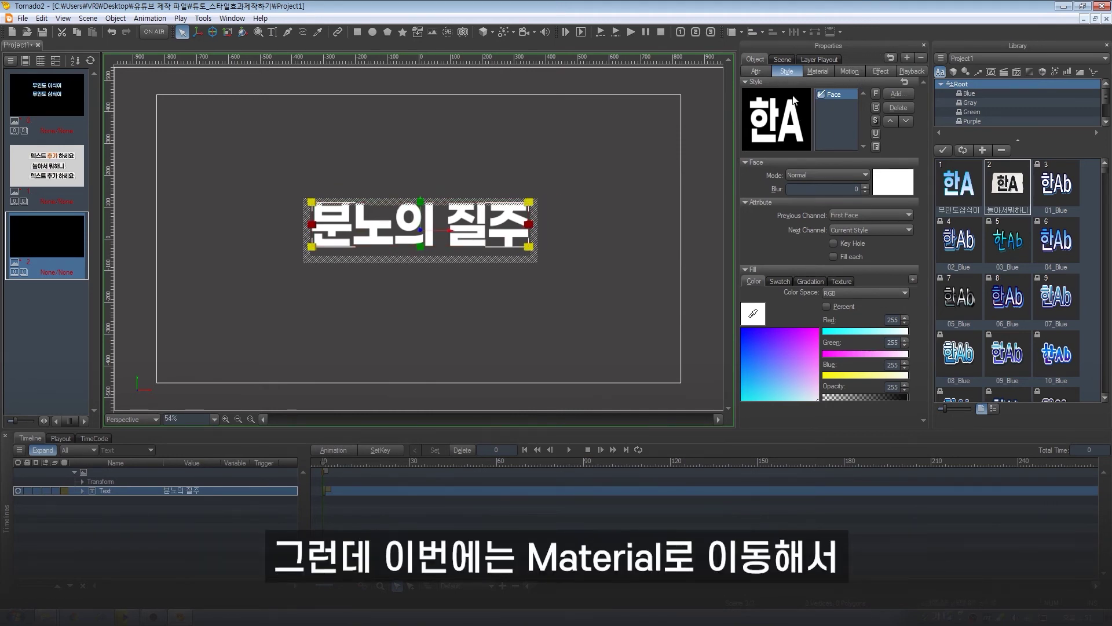
Set the Diffuse material colour of the "분노의 질주" text to red with RGB 255, 0, 57
{"action": "left_click", "coordinate": [820, 72]}
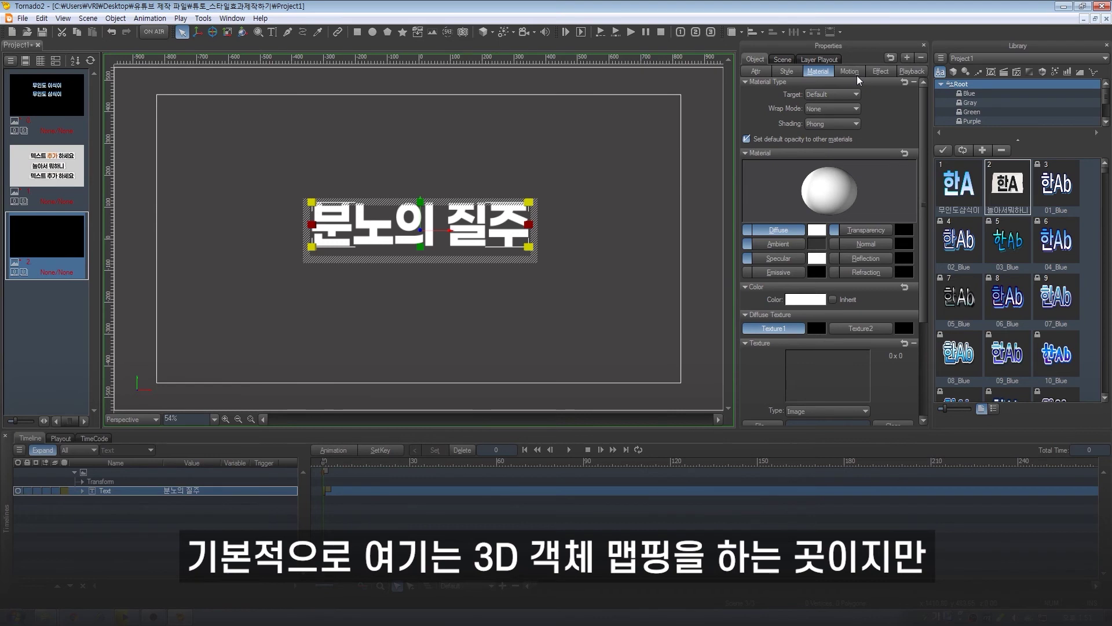
{"action": "left_click", "coordinate": [787, 71]}
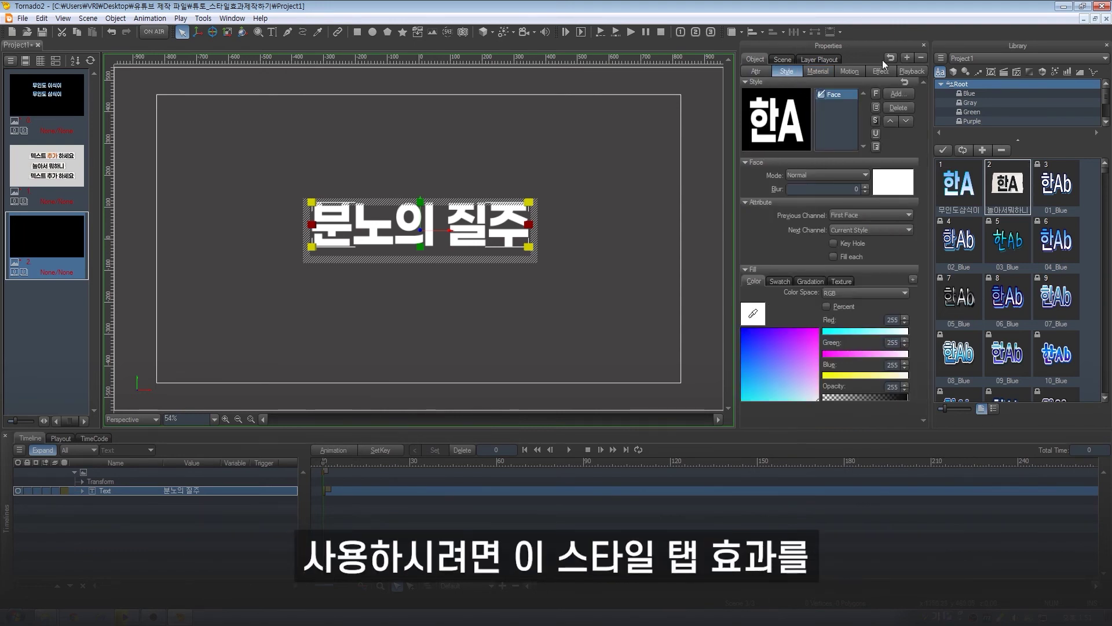
{"action": "left_click", "coordinate": [823, 70]}
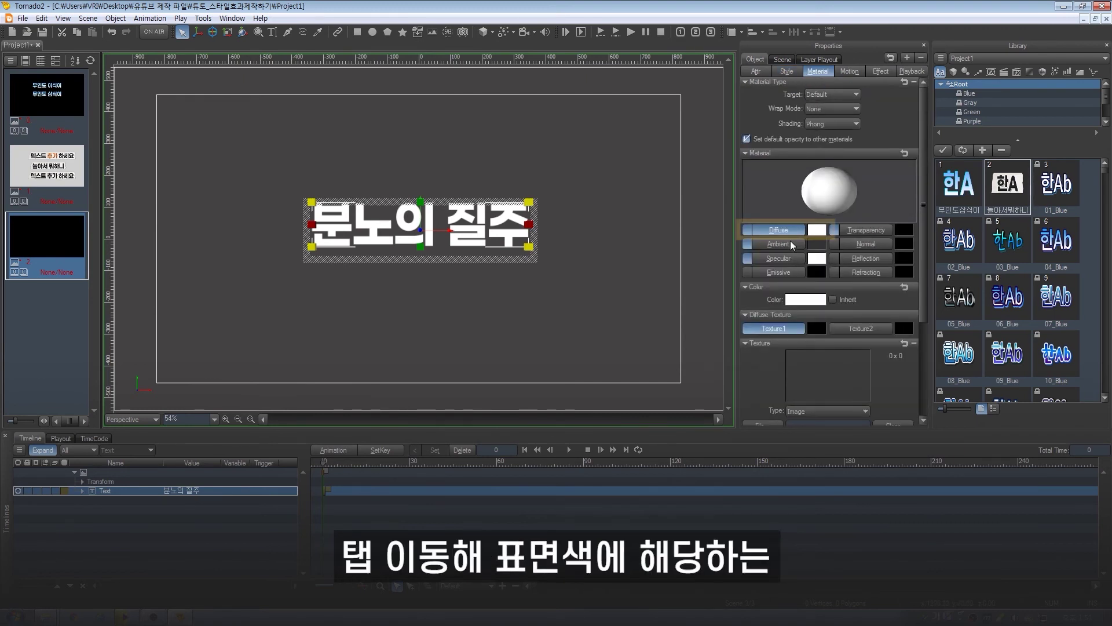
{"action": "left_click", "coordinate": [817, 231]}
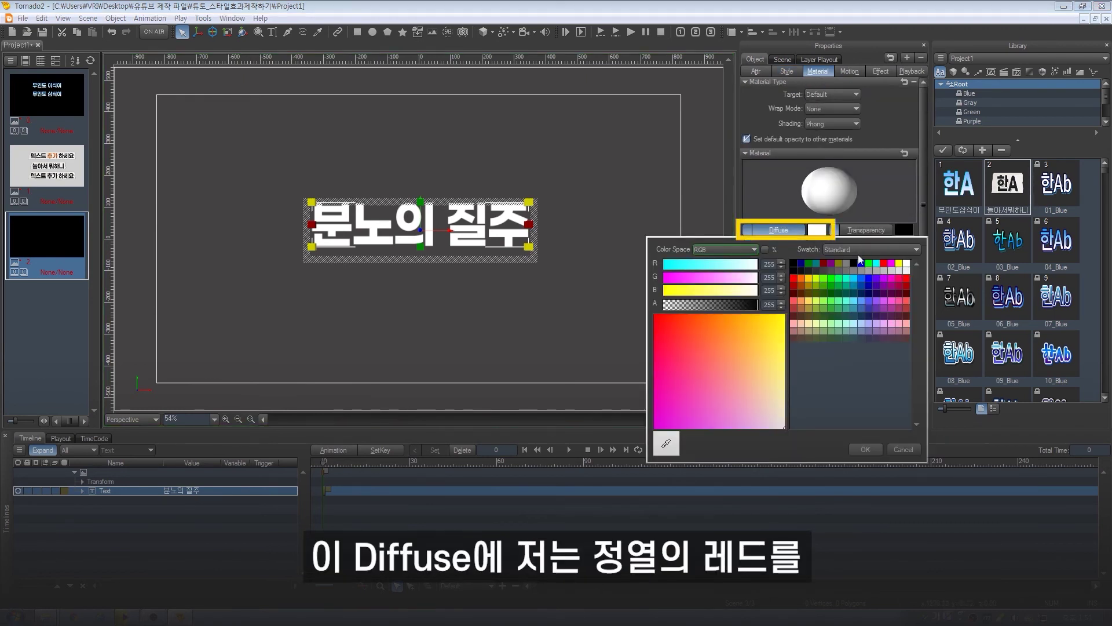
{"action": "left_click", "coordinate": [899, 279]}
{"action": "left_click_drag", "start_coordinate": [702, 290], "coordinate": [685, 290]}
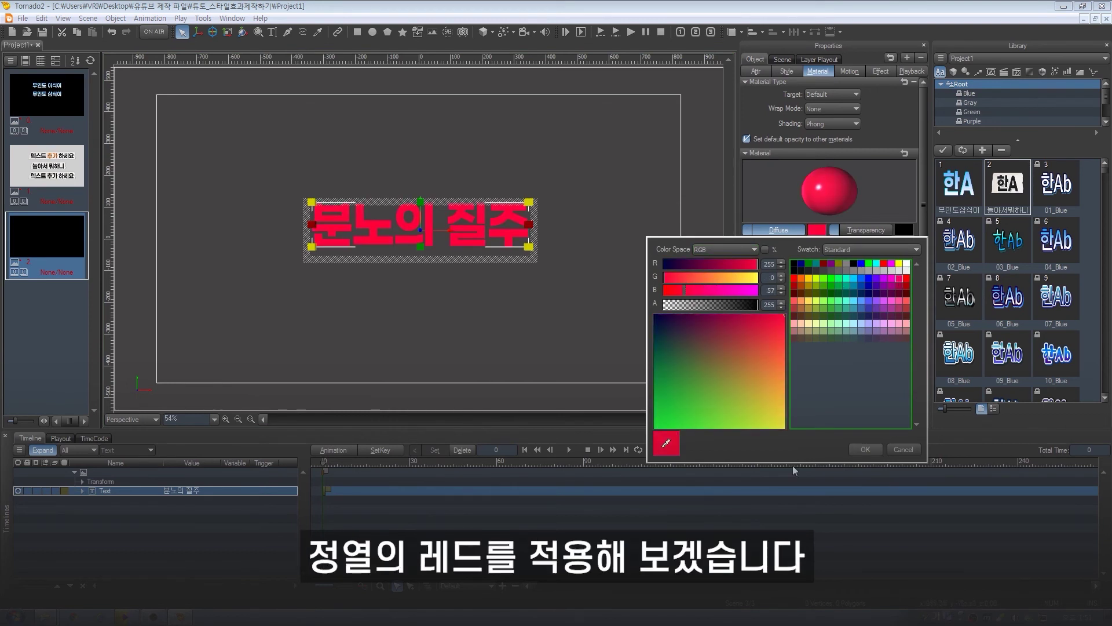
{"action": "left_click", "coordinate": [866, 450]}
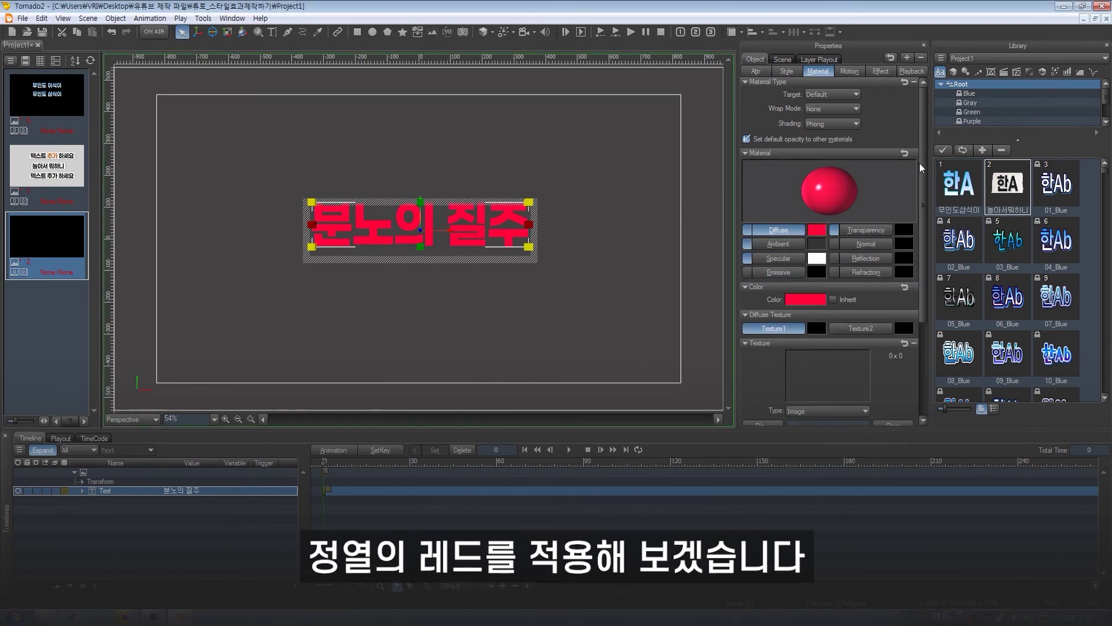
Set the diffuse texture type to Video and load fire.vrv, repeating frames 30 to 74 in an infinite loop
{"action": "left_click_drag", "start_coordinate": [922, 168], "coordinate": [924, 261]}
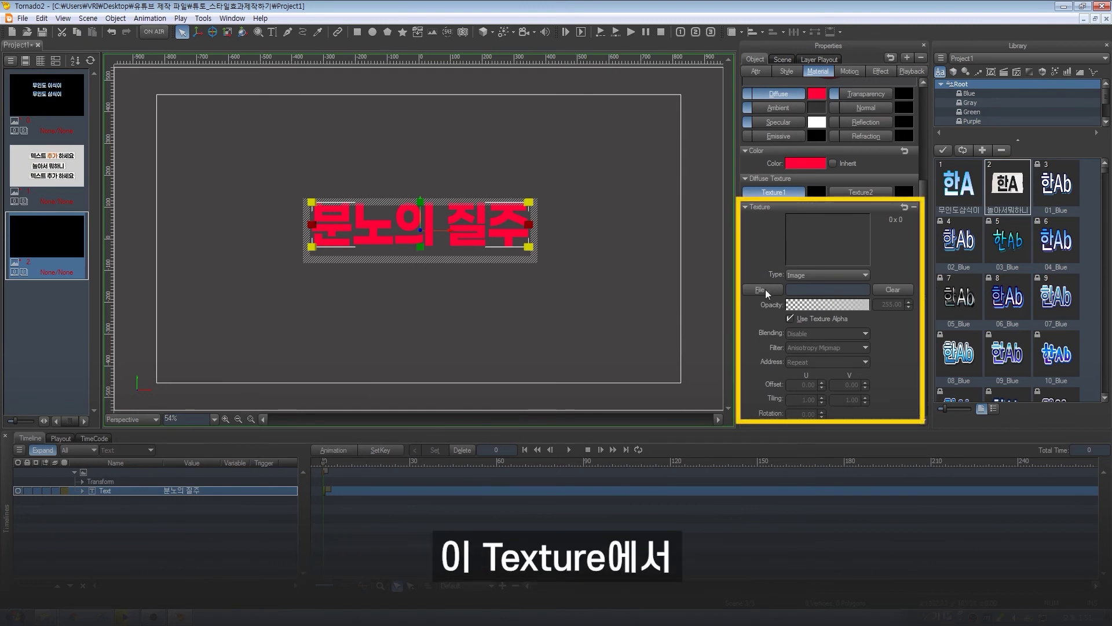
{"action": "left_click", "coordinate": [811, 274]}
{"action": "left_click", "coordinate": [805, 301]}
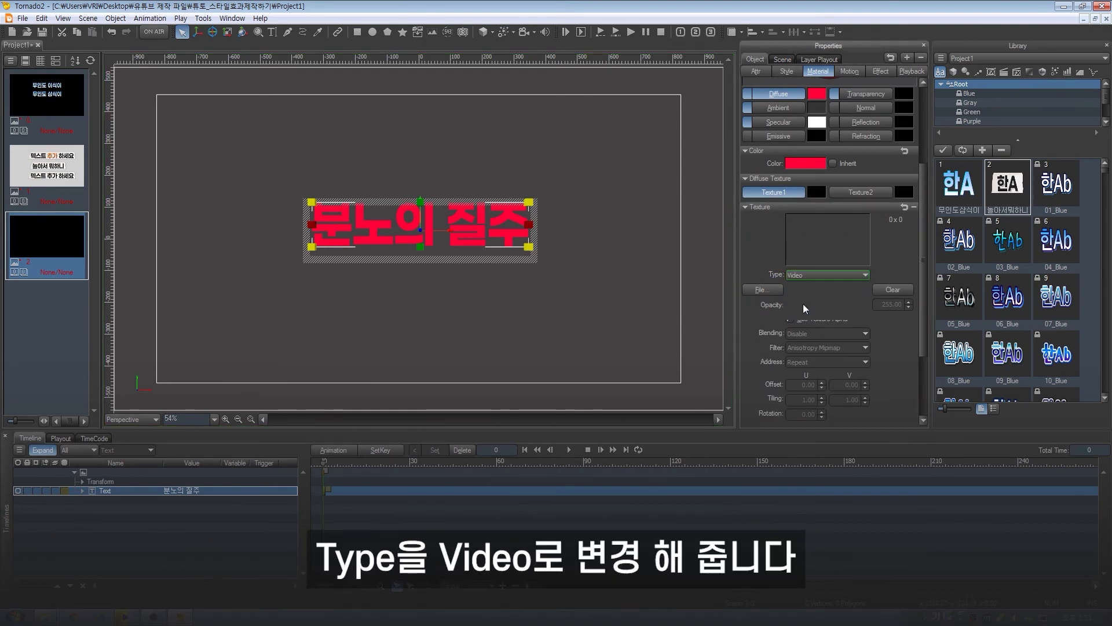
{"action": "left_click", "coordinate": [759, 290]}
{"action": "left_click", "coordinate": [446, 304]}
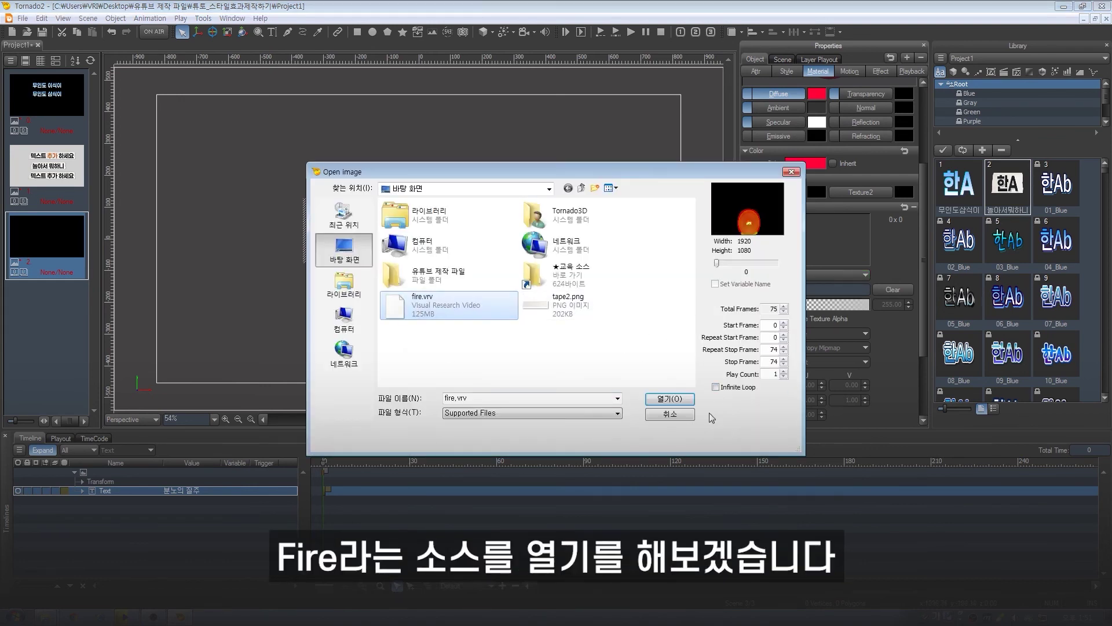
{"action": "left_click", "coordinate": [670, 399]}
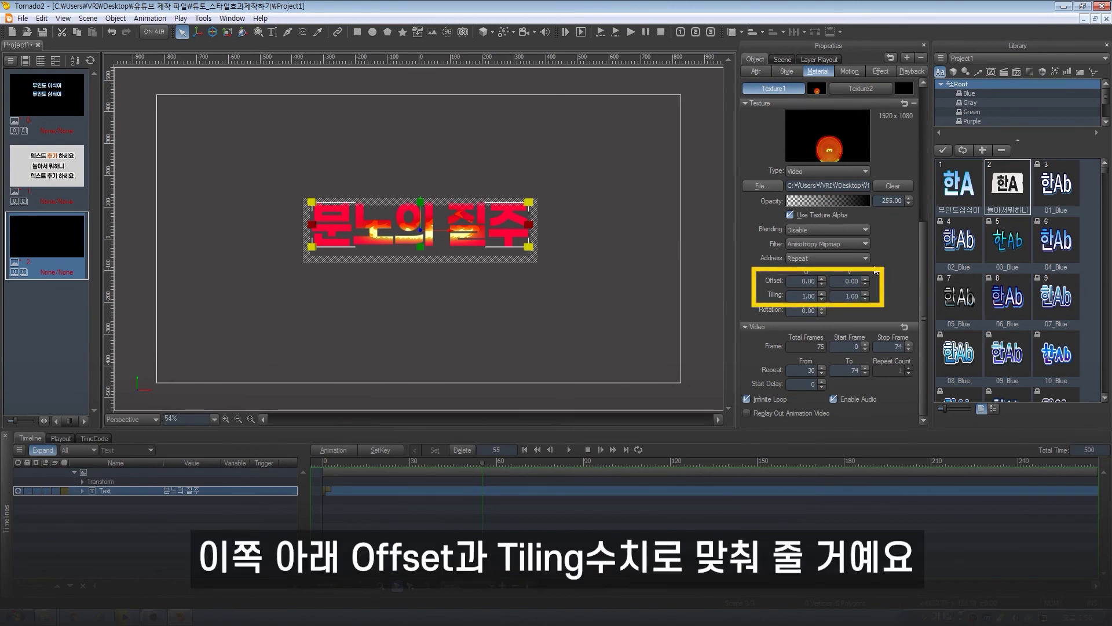
Fit the fire texture to the text with offset U 0.27, V 0.31 and tiling U 0.45, V 0.43
{"action": "mouse_move", "coordinate": [822, 283]}
{"action": "left_mouse_down"}
{"action": "mouse_move", "coordinate": [822, 316]}
{"action": "mouse_move", "coordinate": [865, 307]}
{"action": "mouse_move", "coordinate": [864, 266]}
{"action": "mouse_move", "coordinate": [822, 301]}
{"action": "left_mouse_up"}
{"action": "left_click_drag", "start_coordinate": [865, 296], "coordinate": [865, 273]}
{"action": "left_click_drag", "start_coordinate": [822, 281], "coordinate": [821, 277]}
Return the timeline to the start and play the scene to check how the fire video loops in the text
{"action": "left_click_drag", "start_coordinate": [482, 463], "coordinate": [315, 473]}
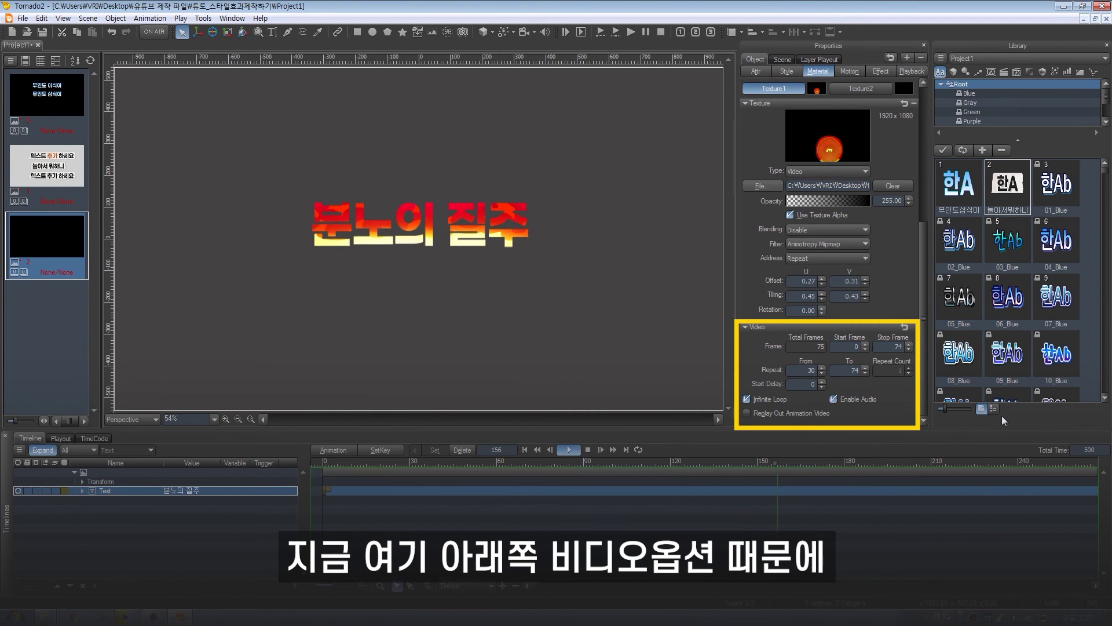
{"action": "key", "text": "space"}
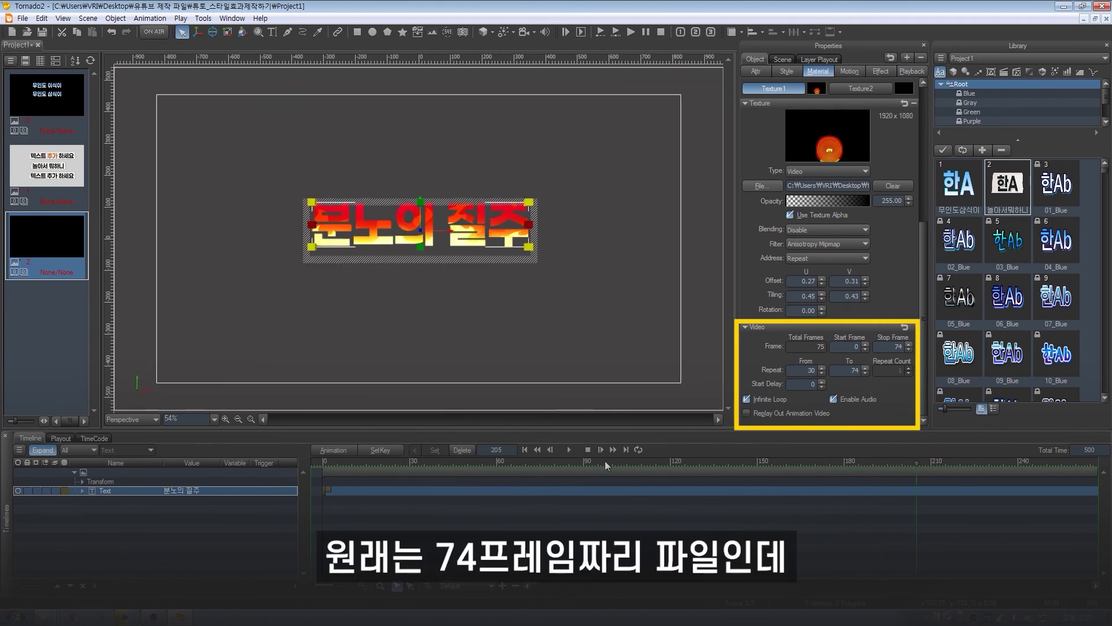
{"action": "key", "text": "space"}
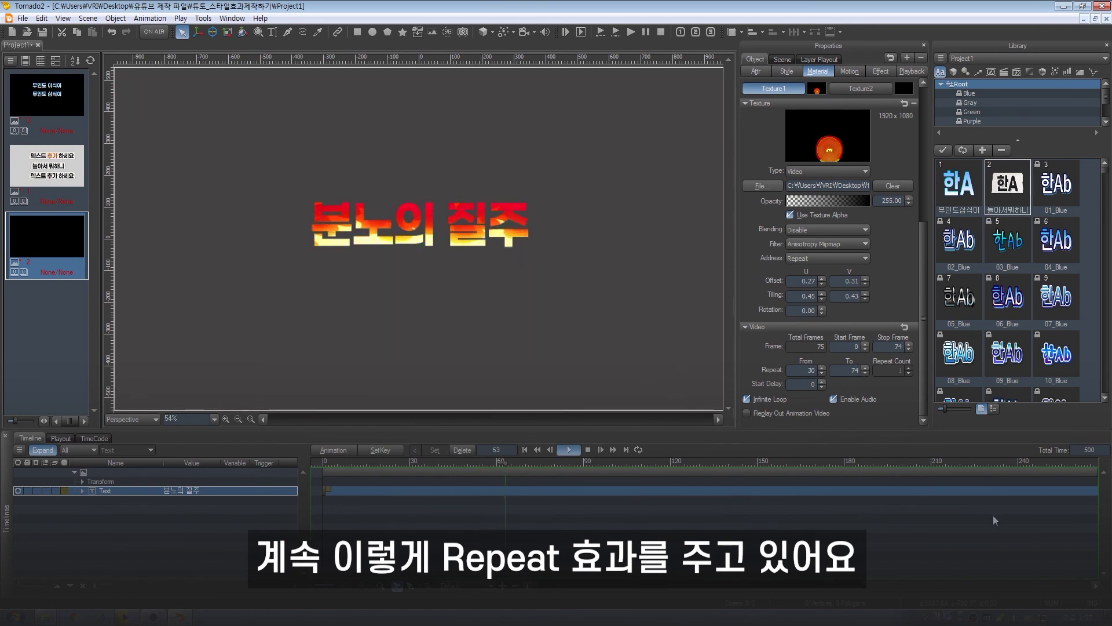